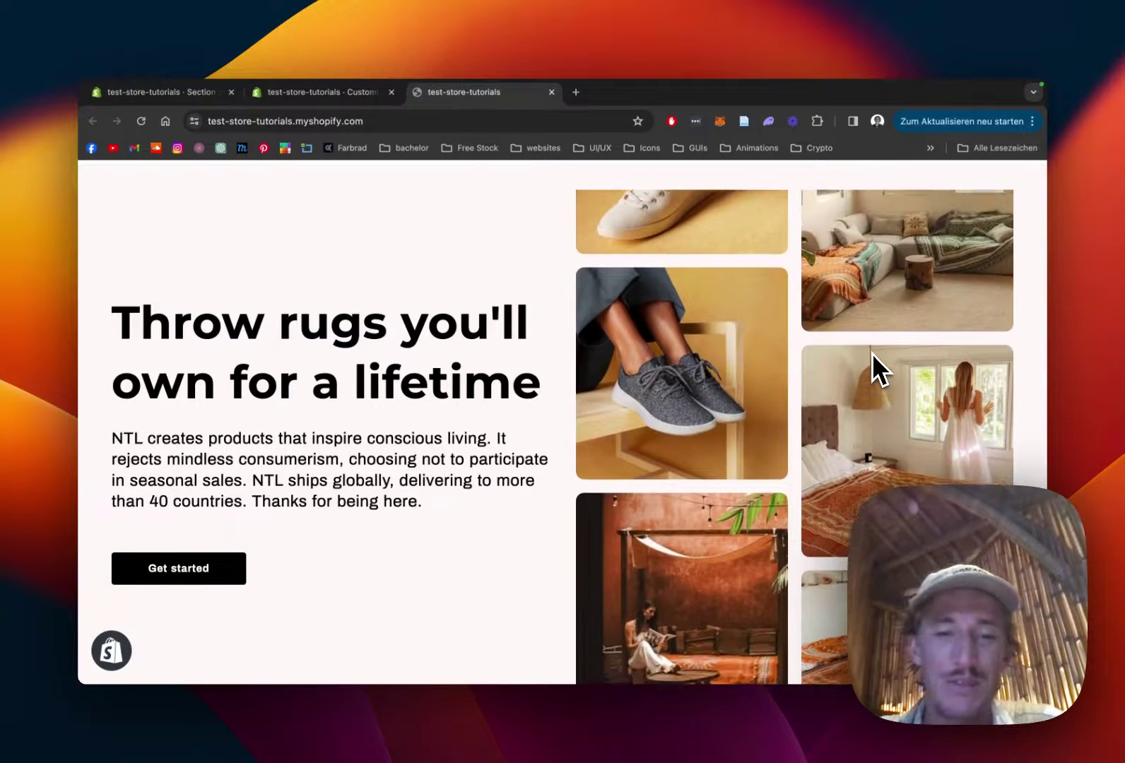
Step: Switch to the Section Store and scroll to the Newest Releases row showing Hero #9 at $9
scroll(872, 353, up, 3)
scroll(872, 353, down, 3)
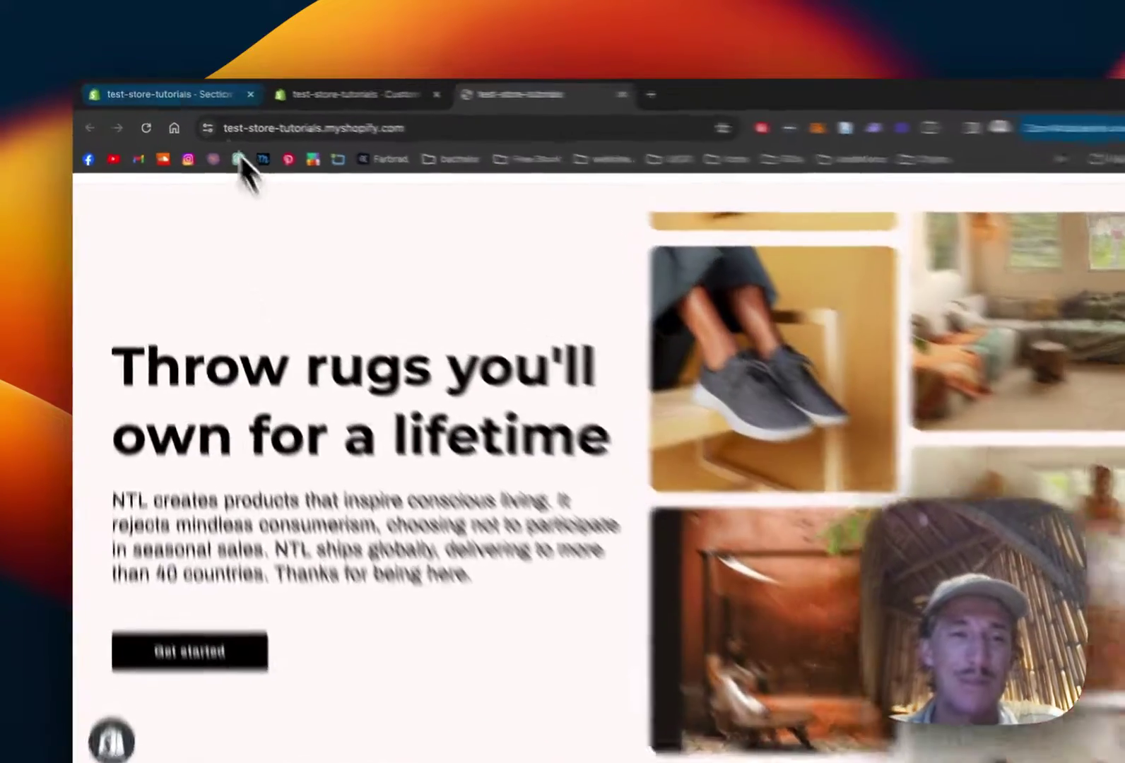
click(198, 92)
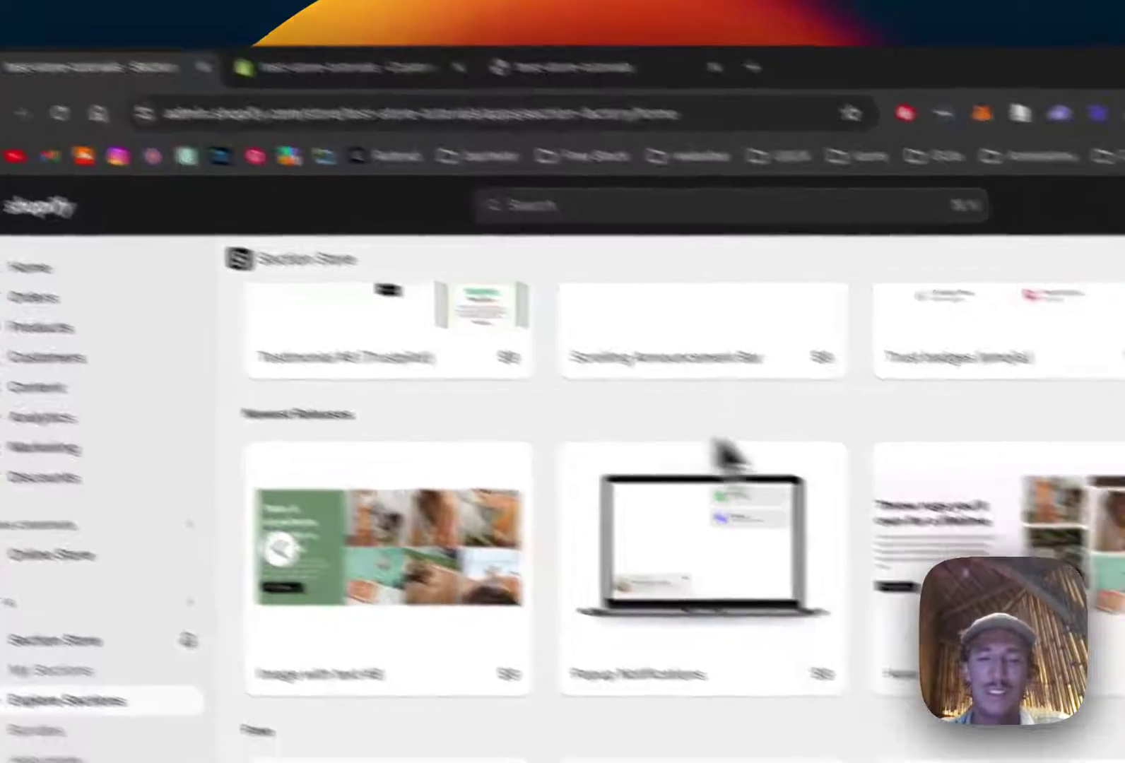
scroll(841, 465, up, 5)
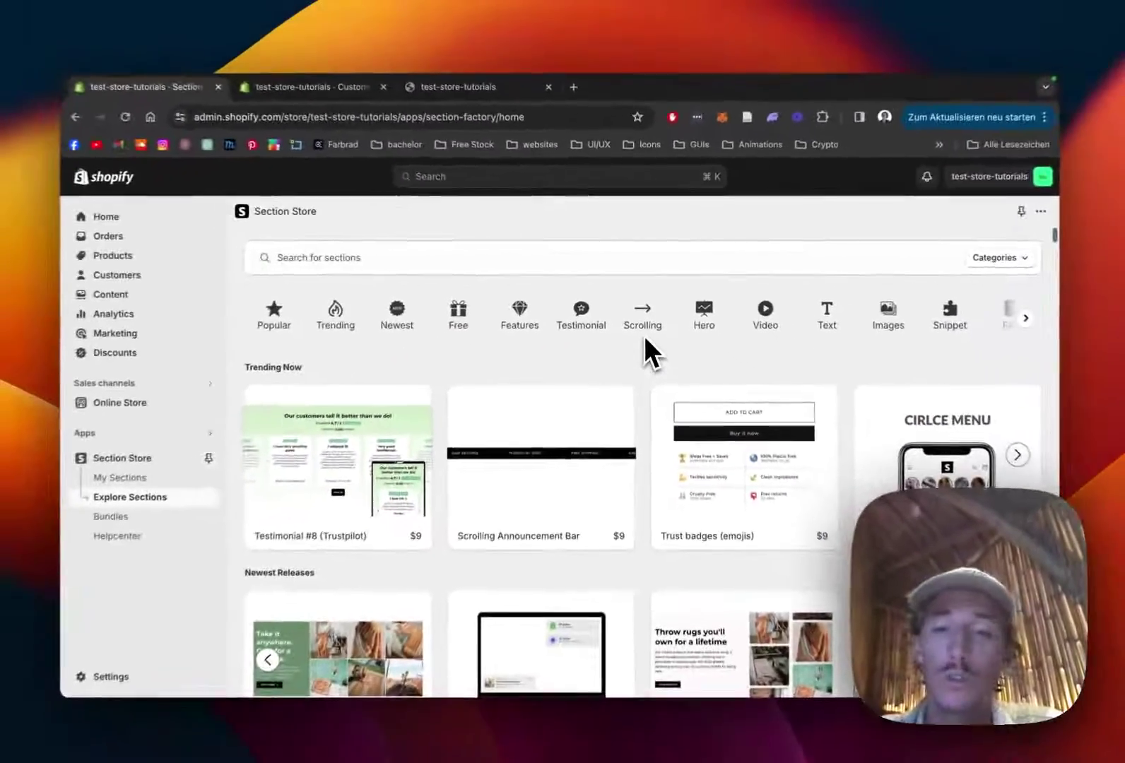
scroll(643, 332, down, 1)
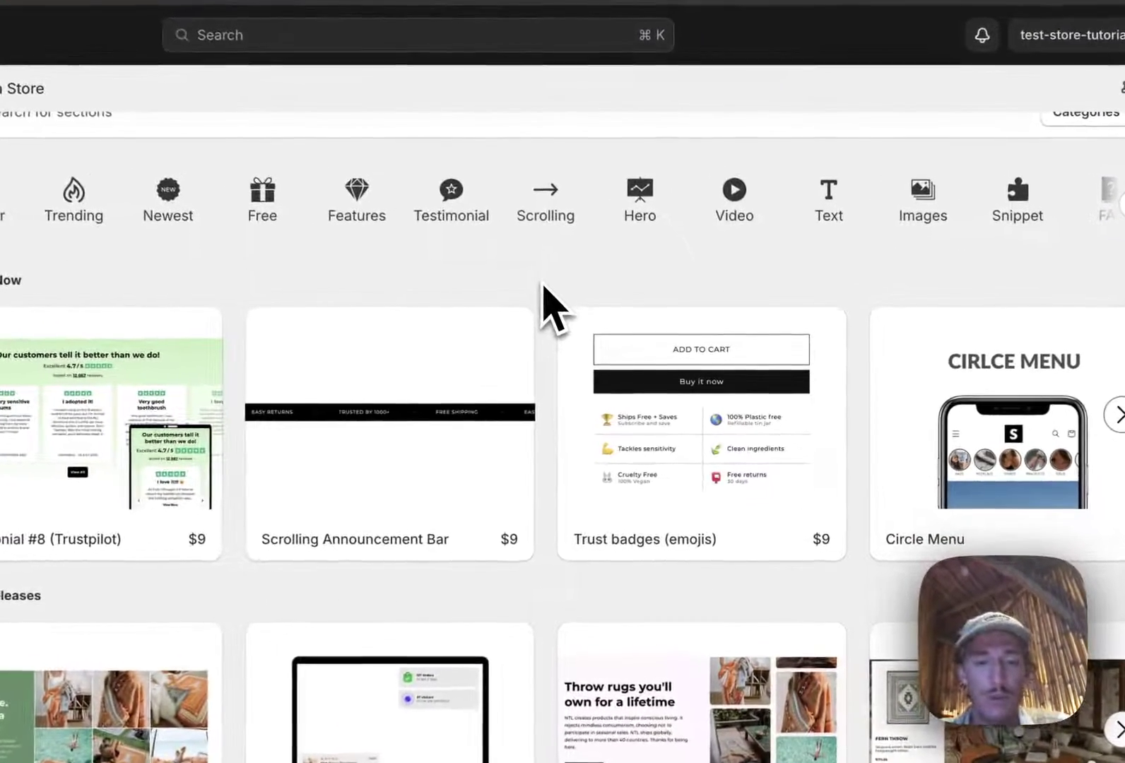
scroll(643, 332, down, 1)
scroll(542, 284, down, 2)
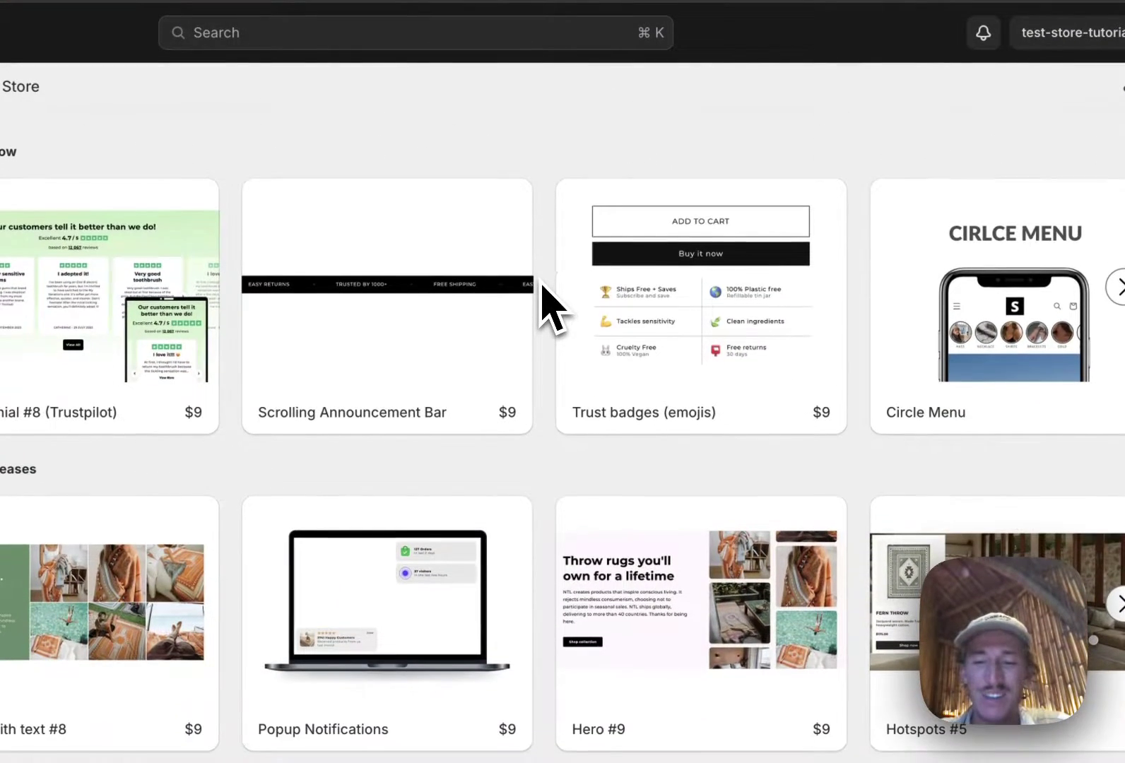
scroll(542, 284, down, 2)
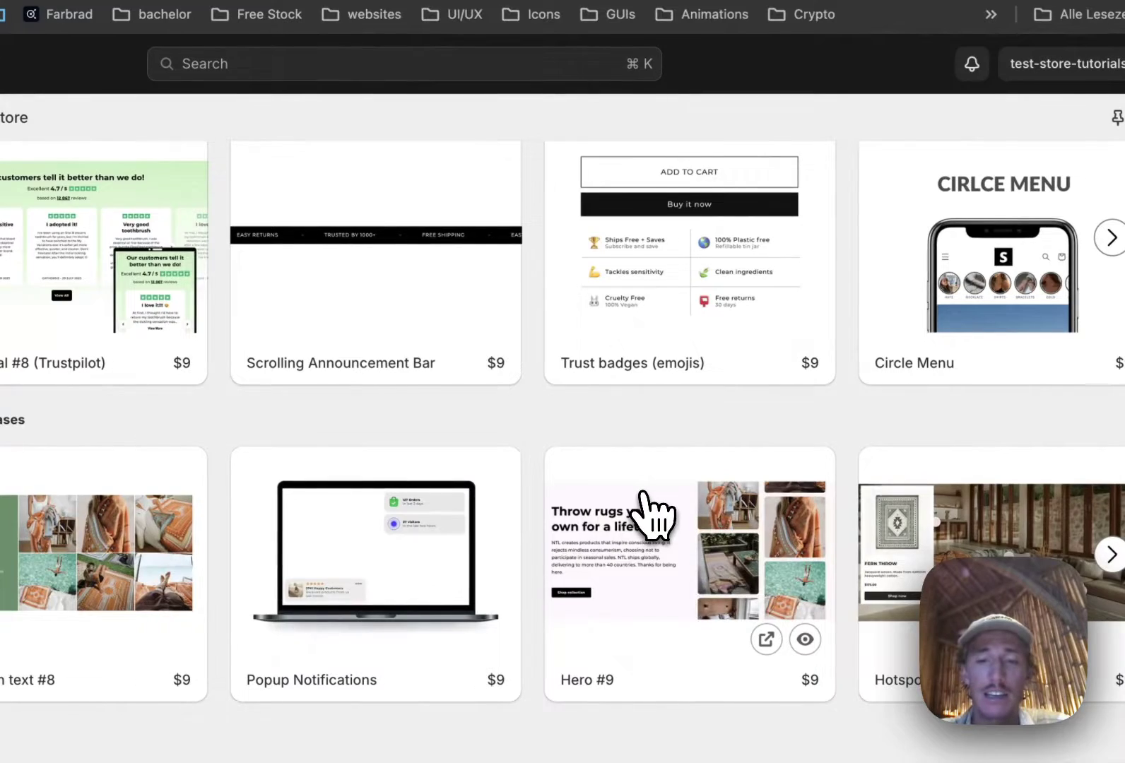
click(651, 510)
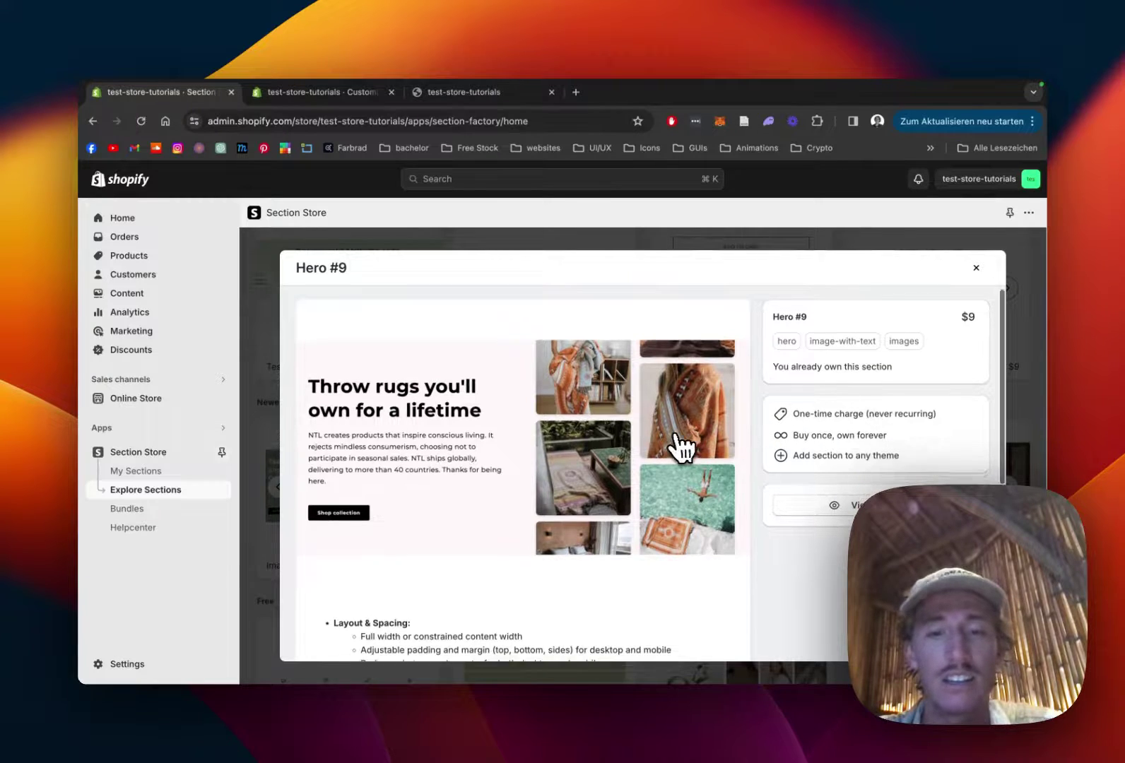
scroll(677, 446, down, 5)
scroll(390, 561, down, 3)
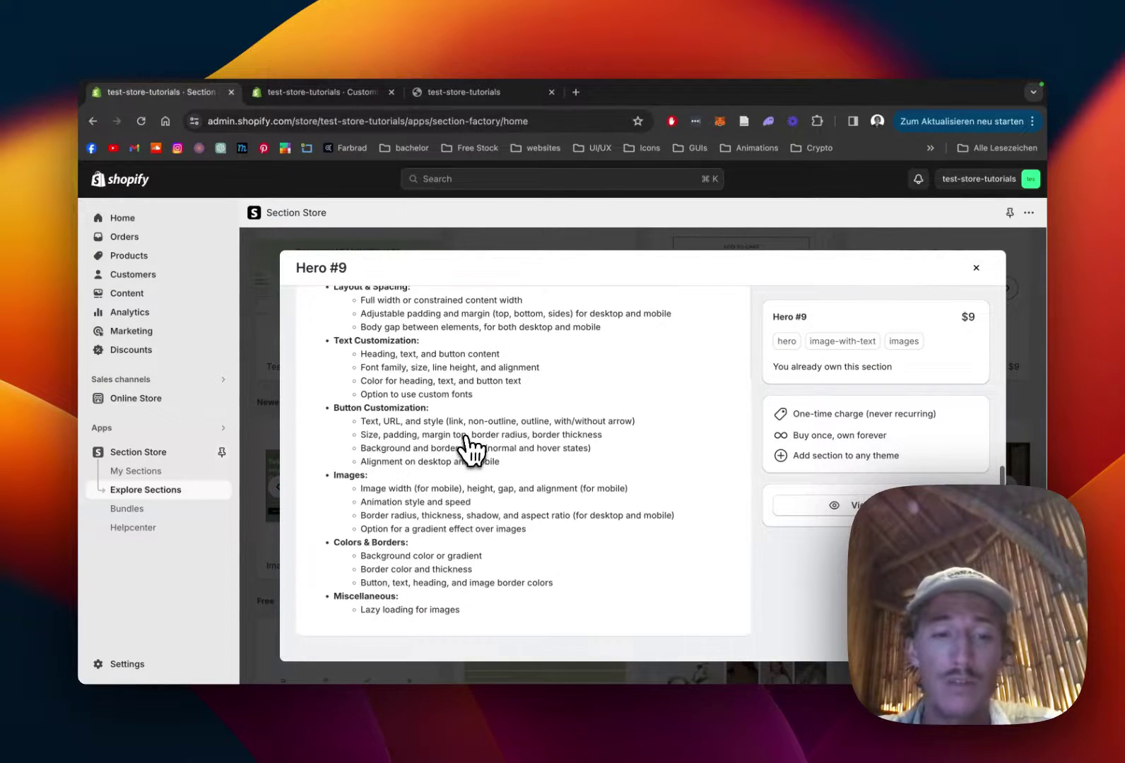
scroll(474, 469, up, 2)
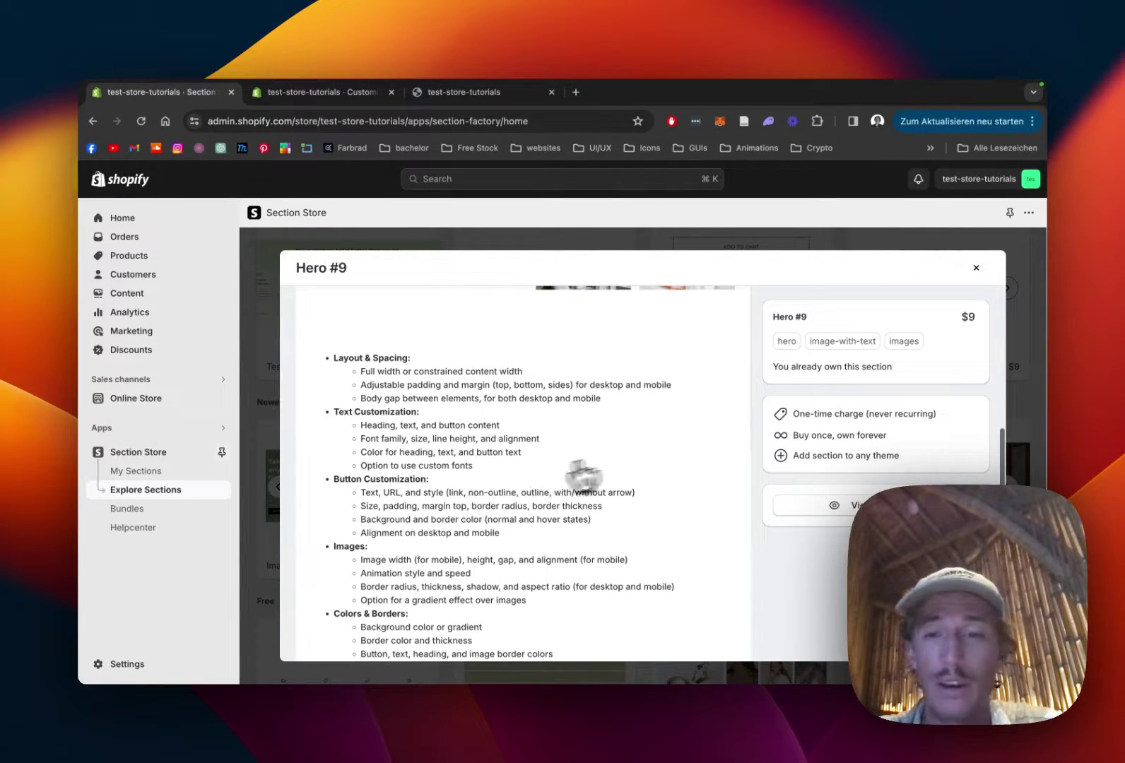
scroll(592, 475, up, 5)
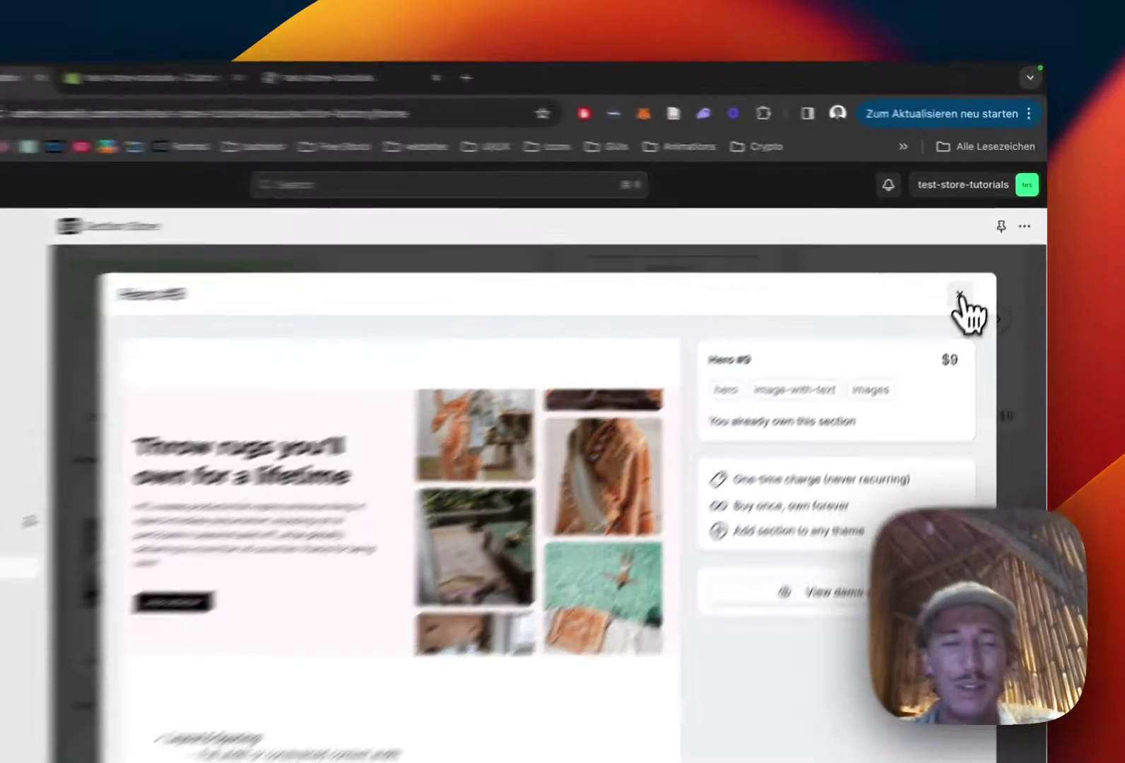
click(975, 268)
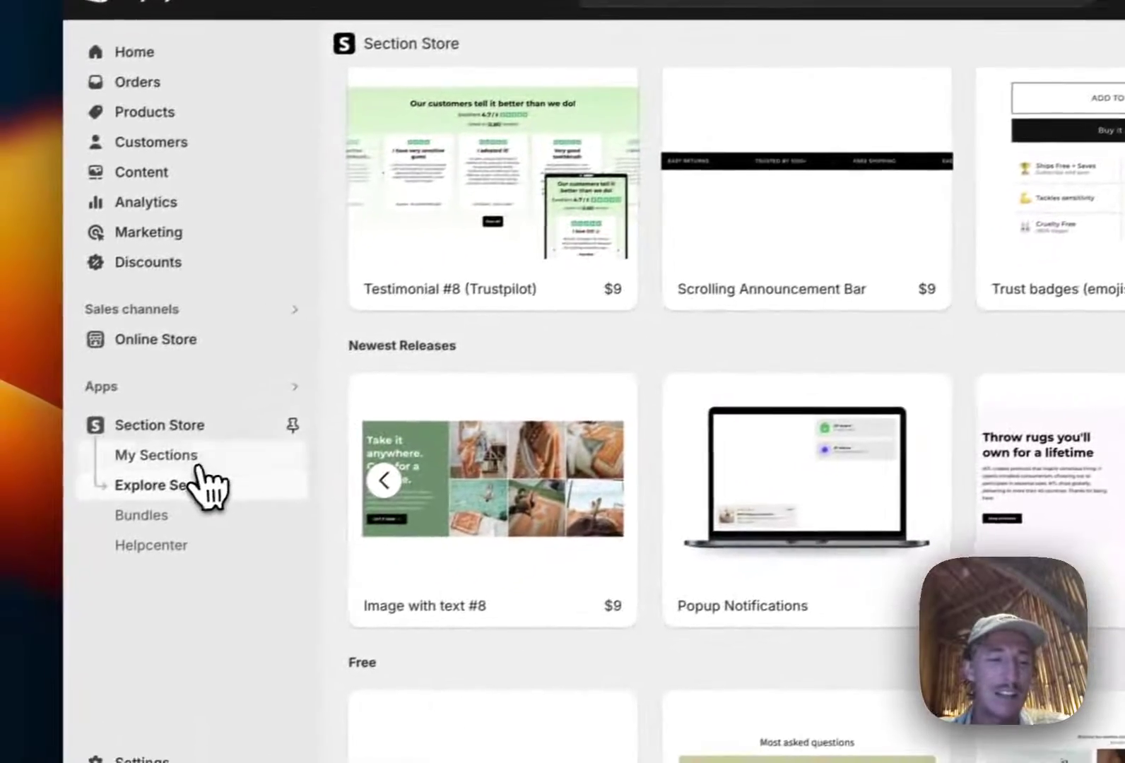
Step: Open My Sections and check which themes Hero #9 can be added to
click(197, 457)
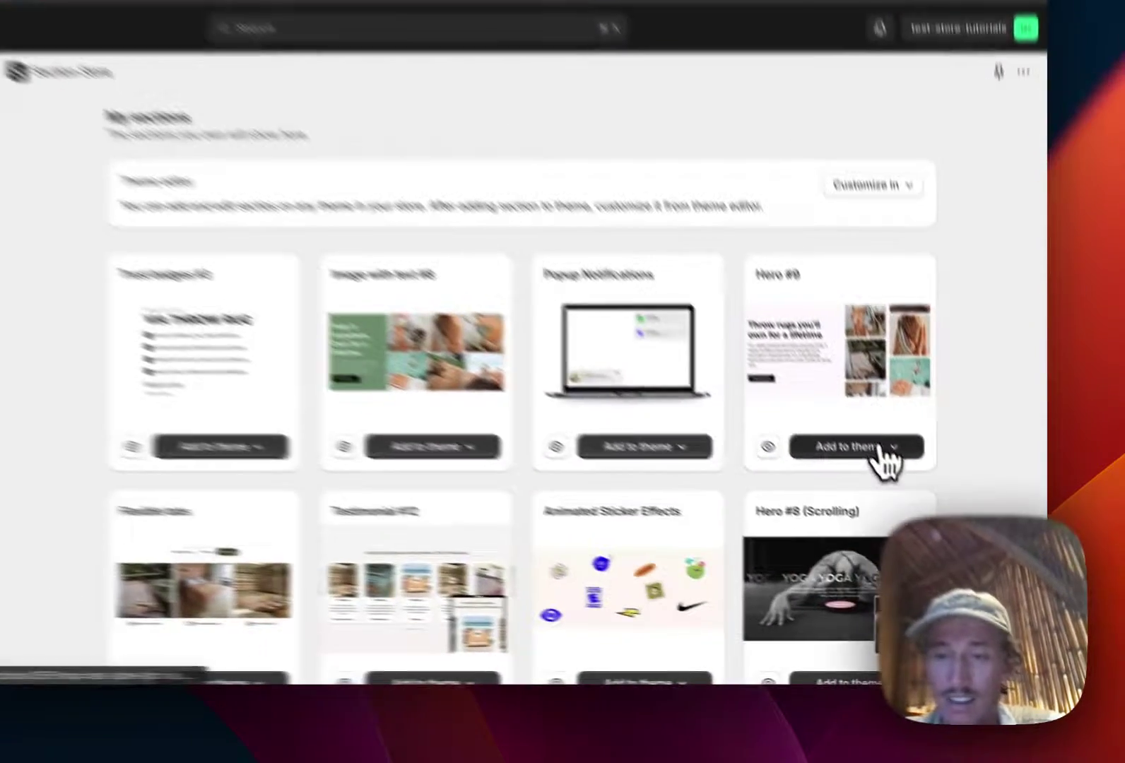
click(931, 501)
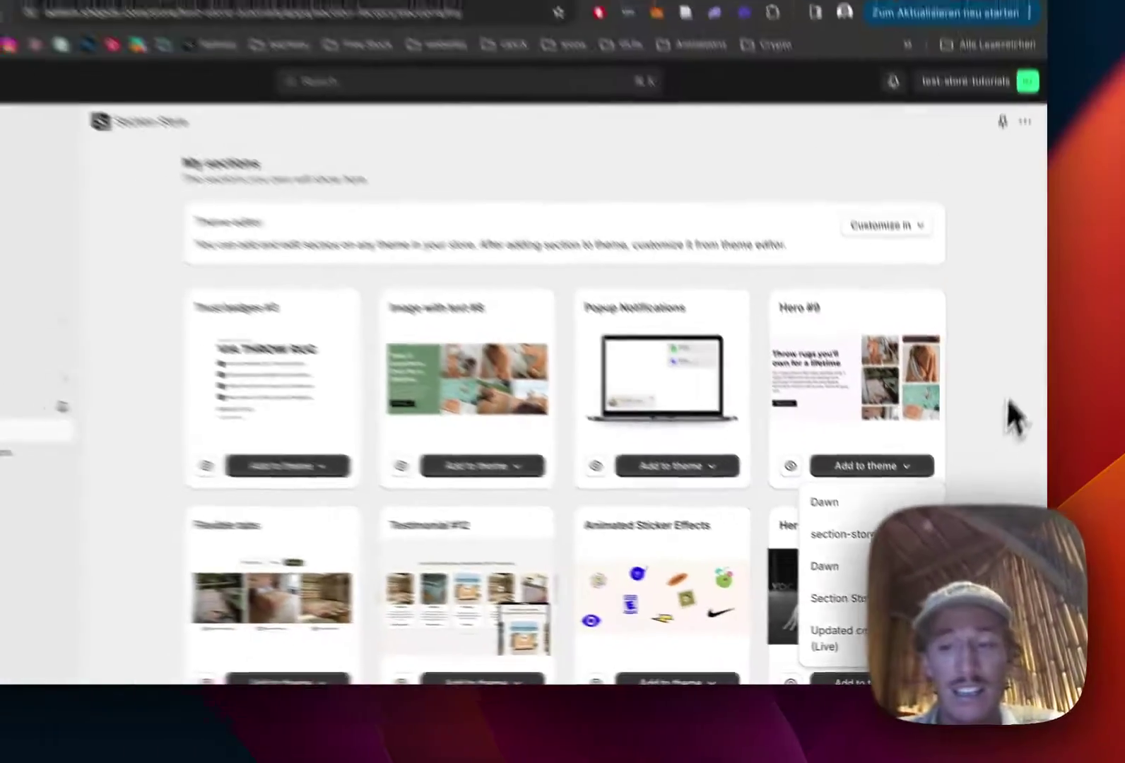
click(1012, 259)
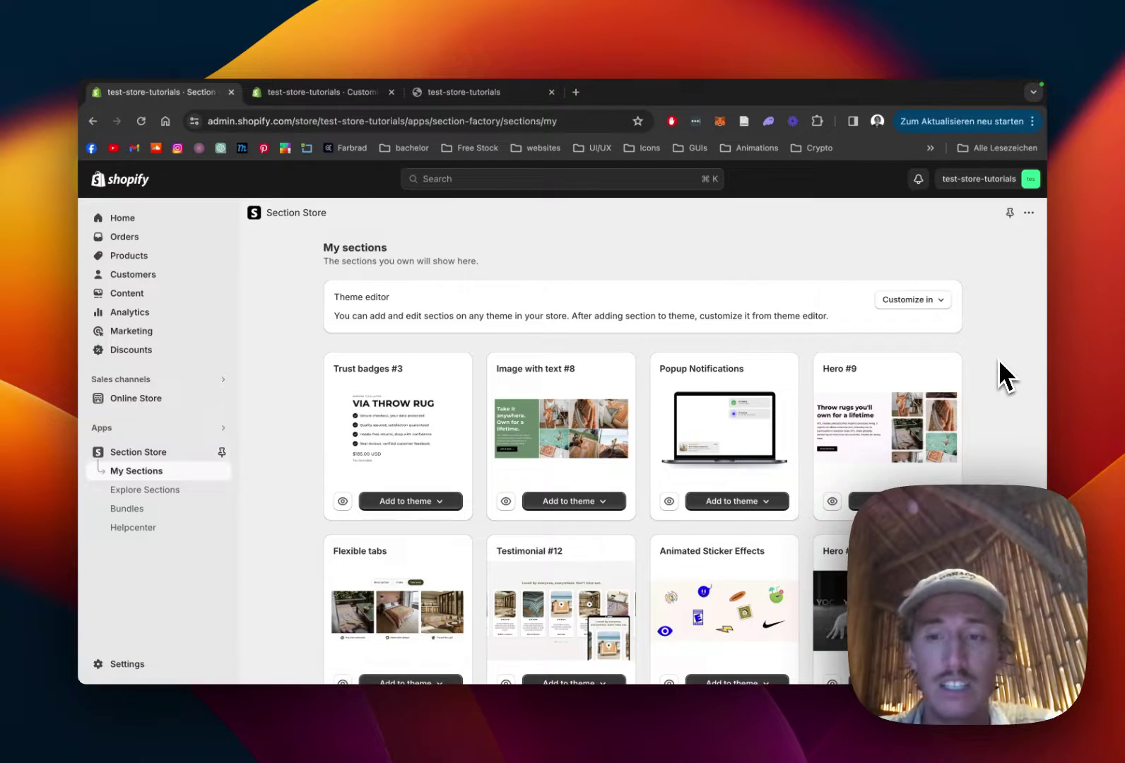
Step: Customize the live Updated copy of Dawn theme in the theme editor
scroll(998, 358, down, 1)
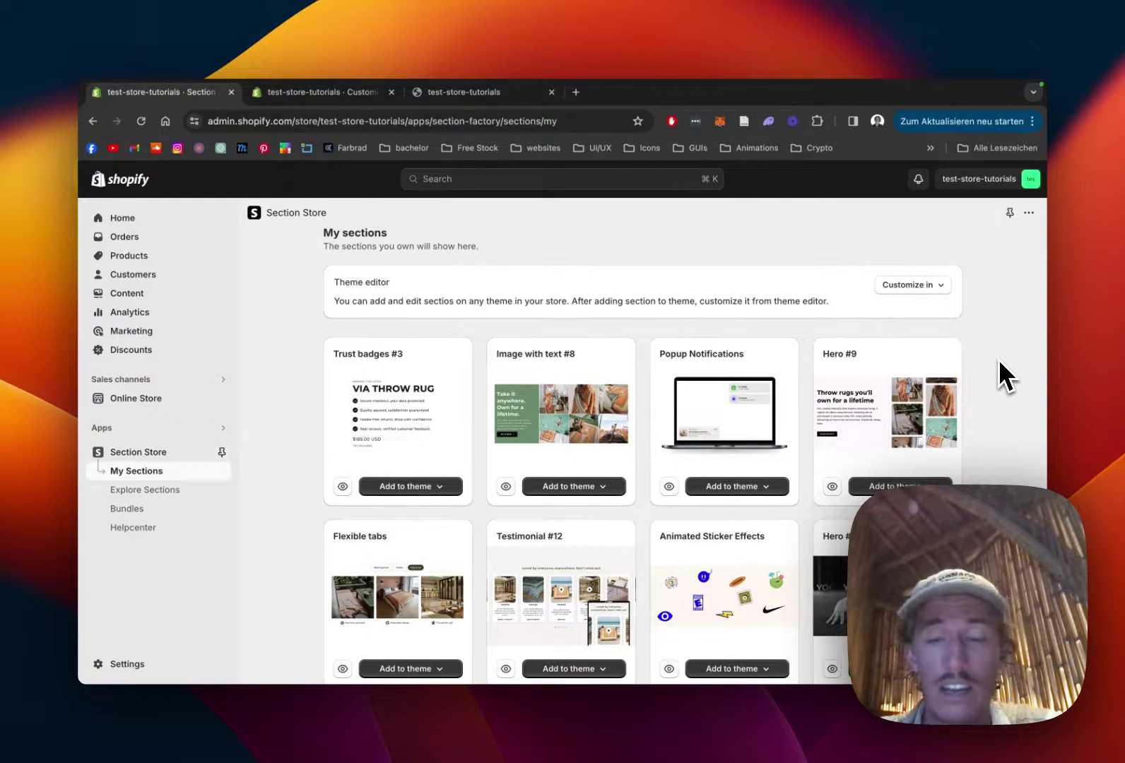
scroll(998, 358, up, 1)
click(911, 298)
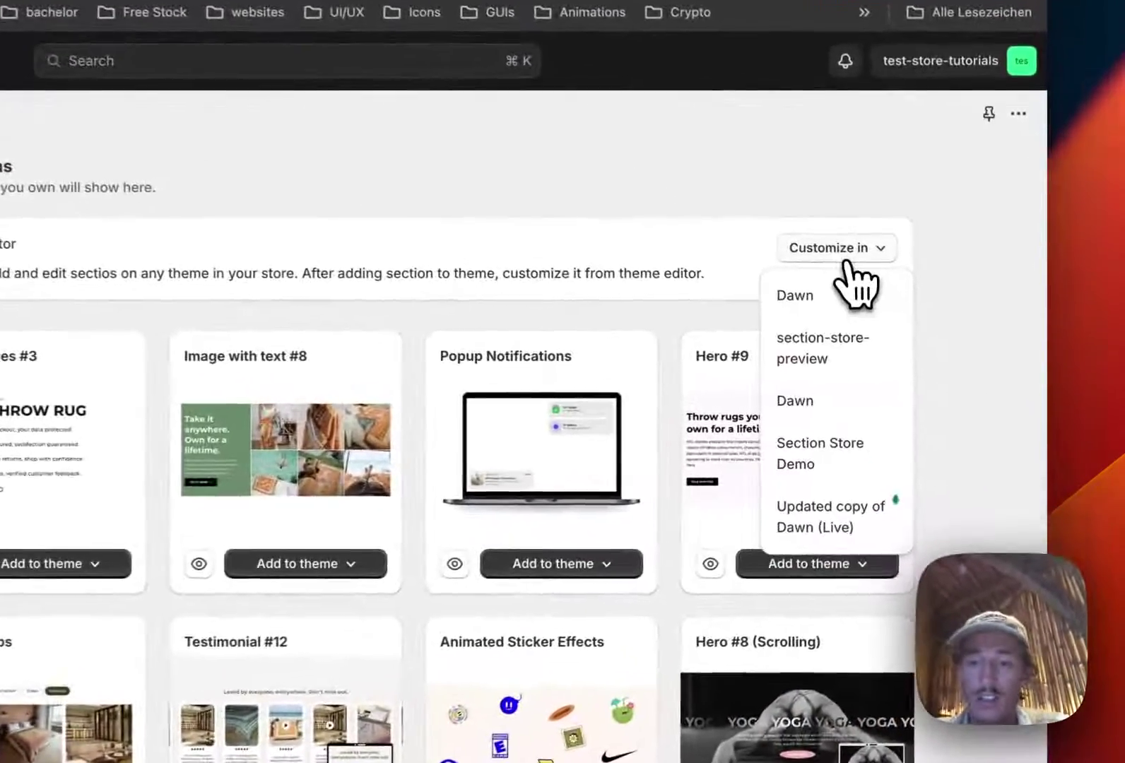
click(845, 532)
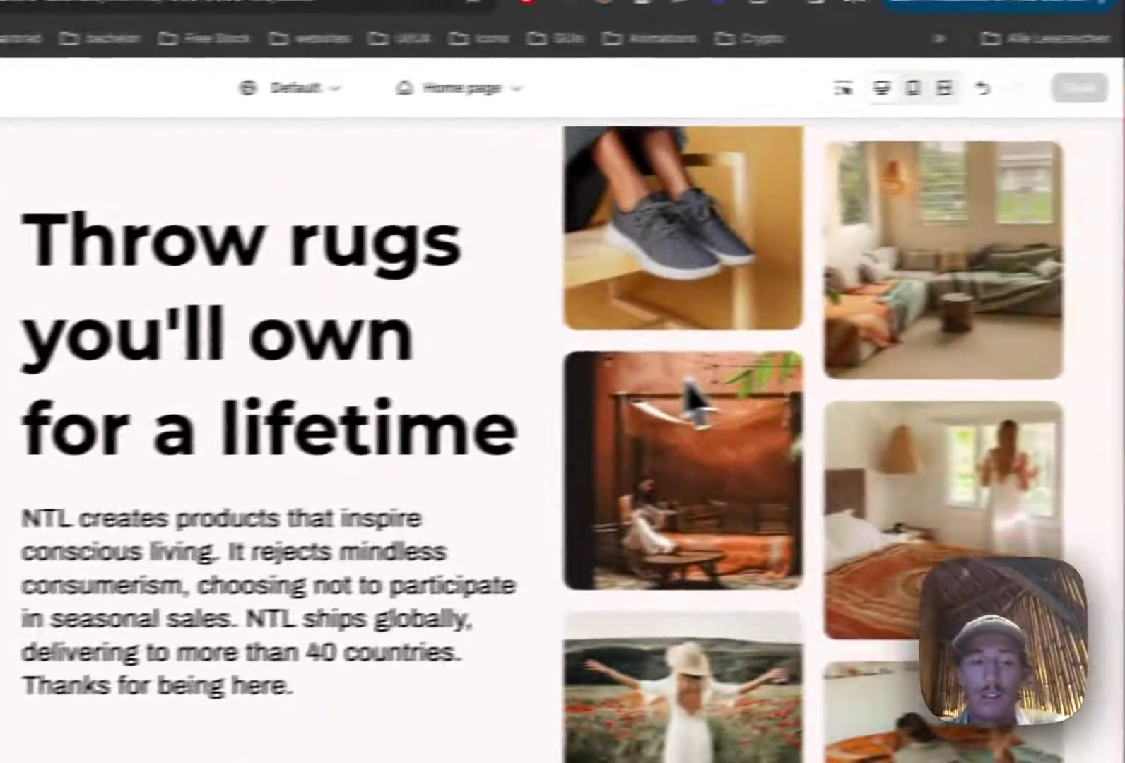
Step: Search 'ss hero 9' under Add section and insert SS - Hero #9 into the home page
scroll(73, 366, down, 5)
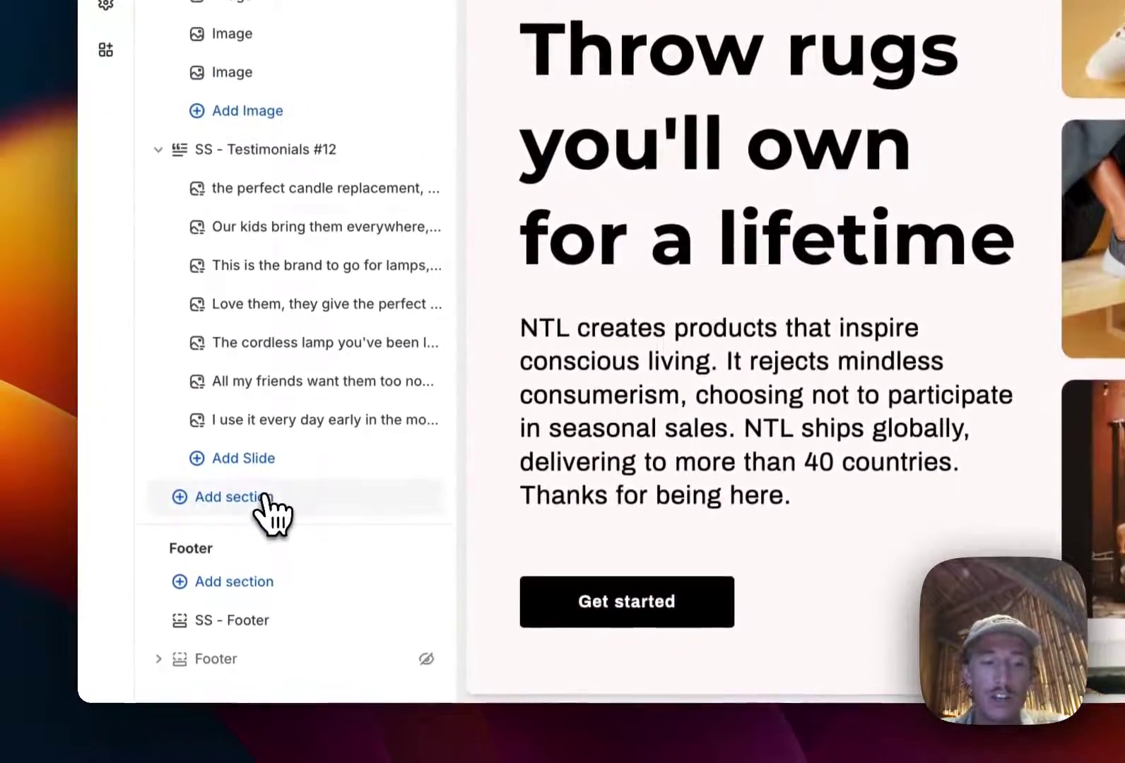
click(265, 496)
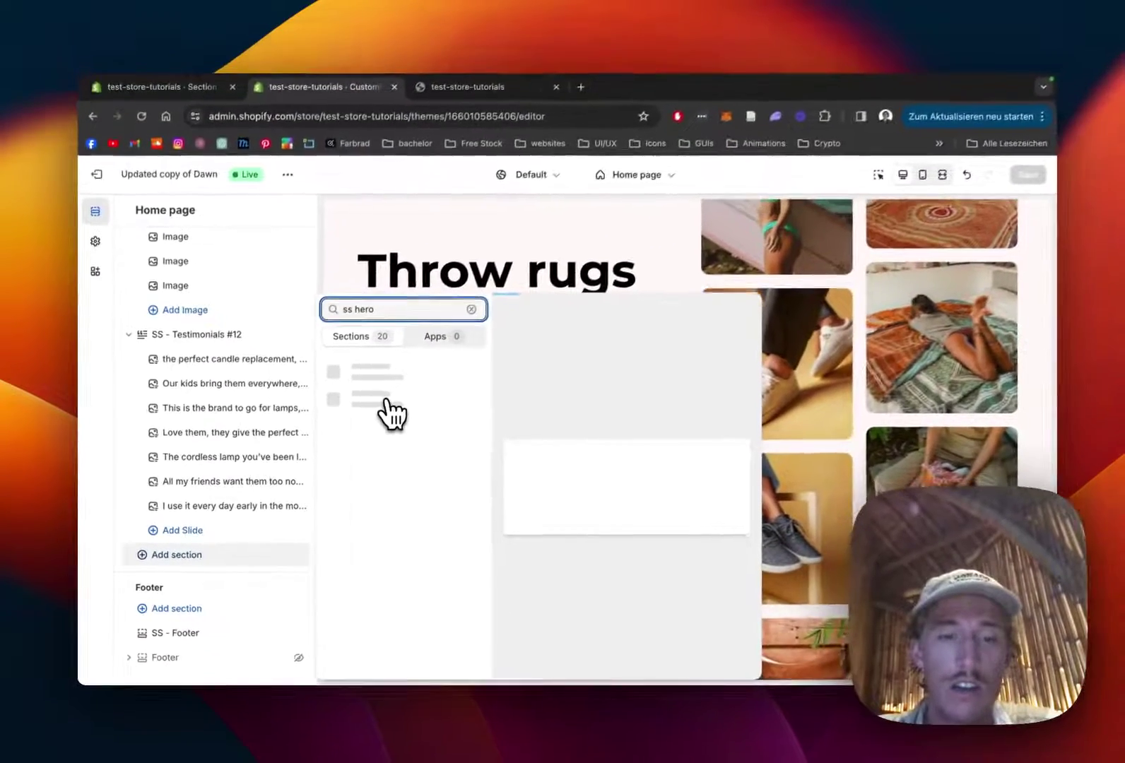
text(ss hero 9)
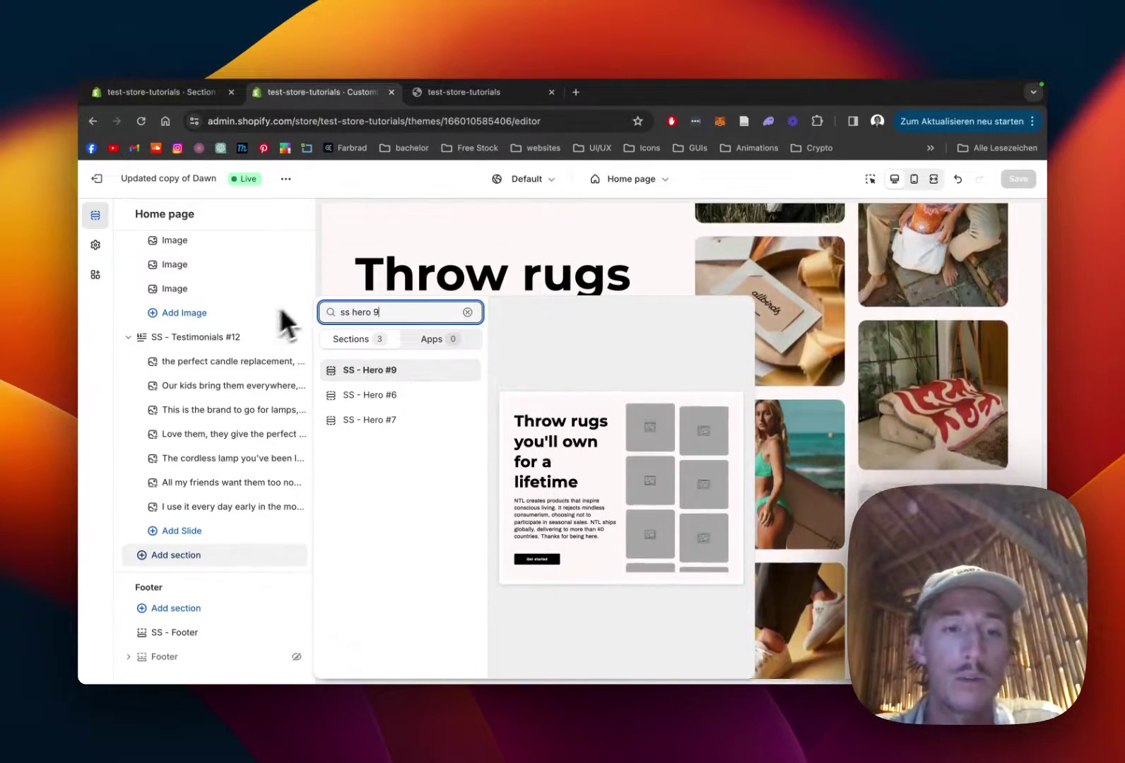
key(Return)
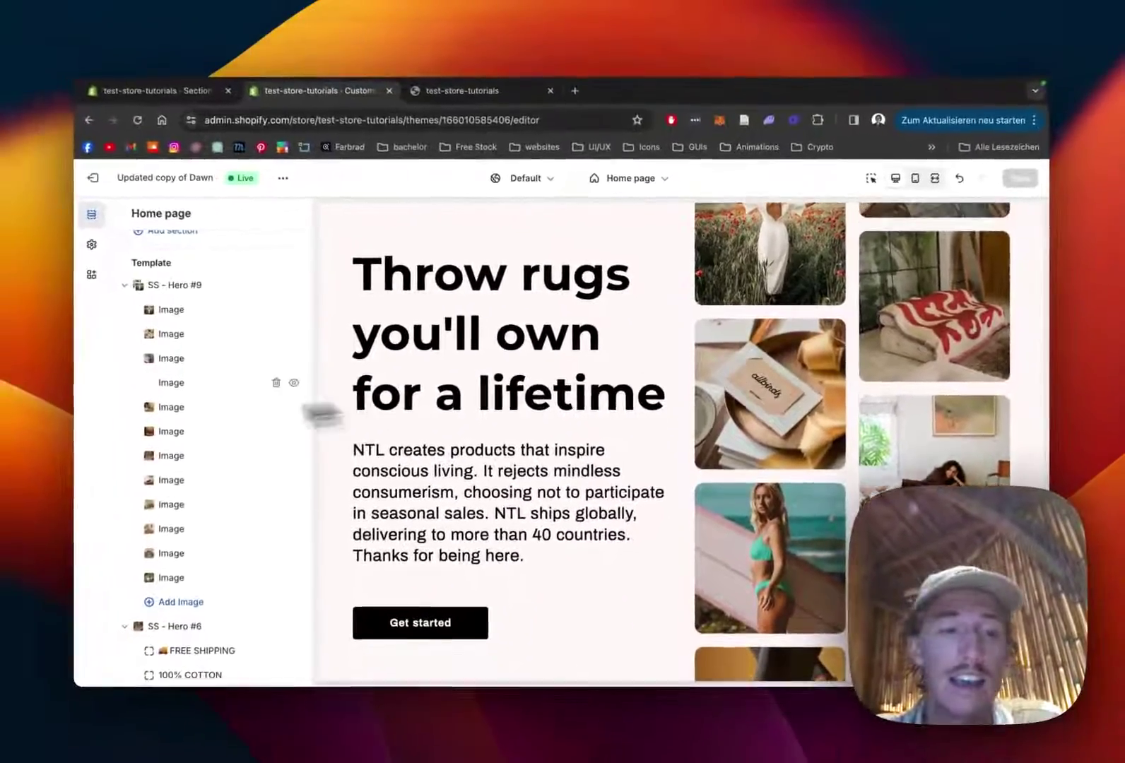
drag(176, 332, 185, 479)
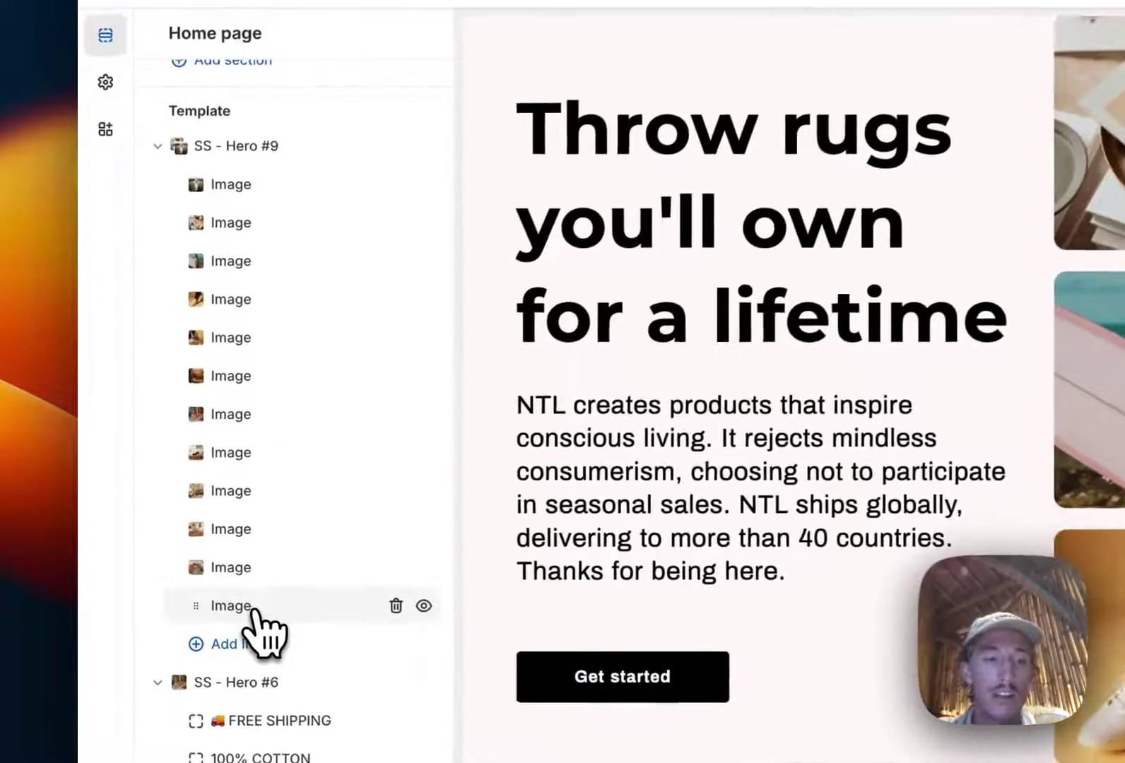
click(187, 579)
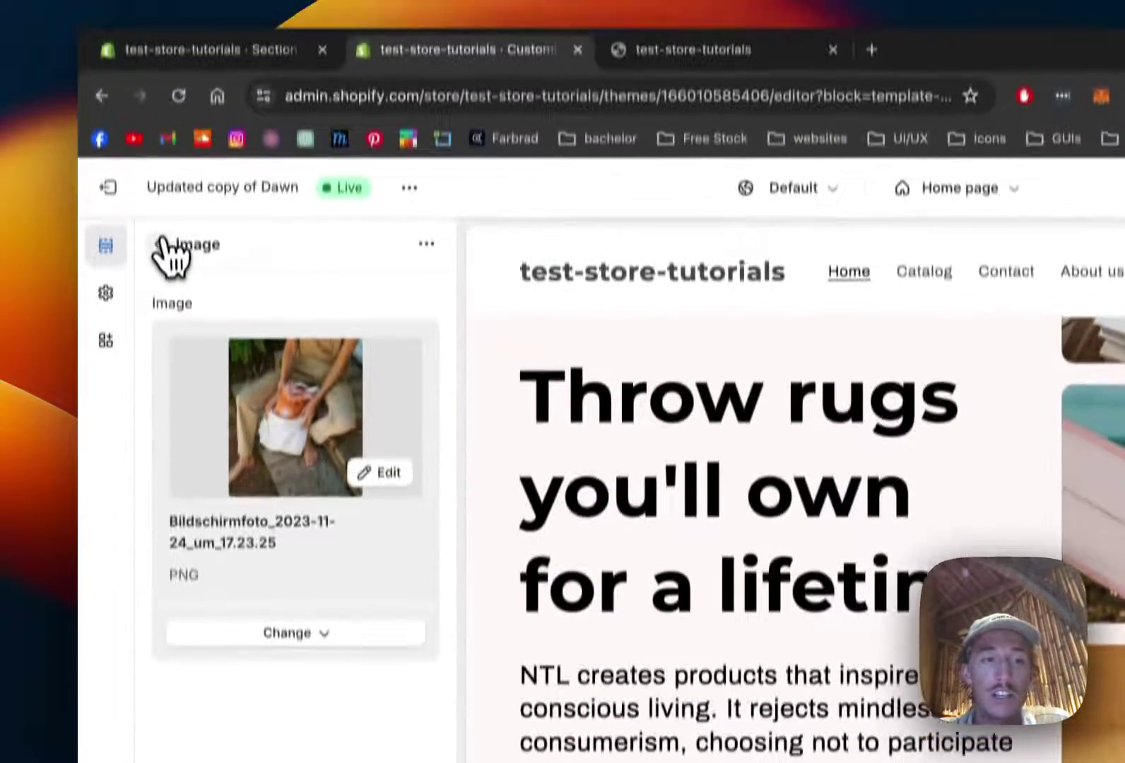
click(157, 31)
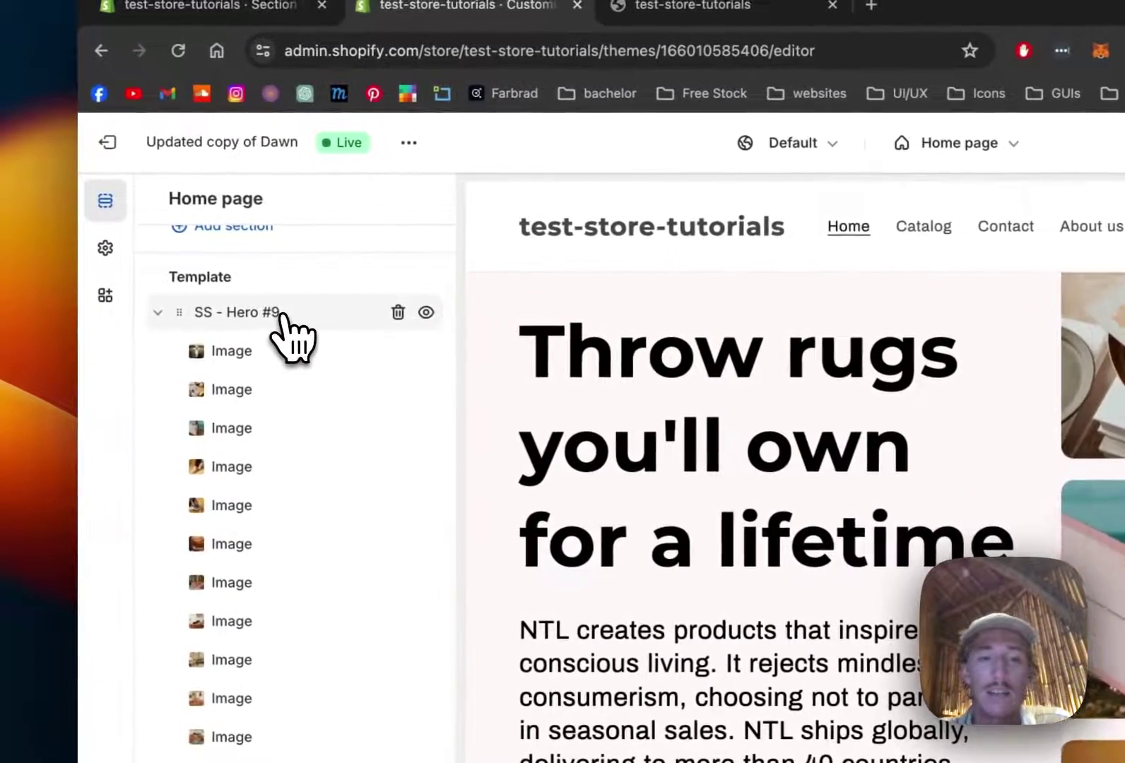
Step: Append '!' to the Hero #9 heading, use the custom Josefin Sans font, and set size 52 px
click(281, 315)
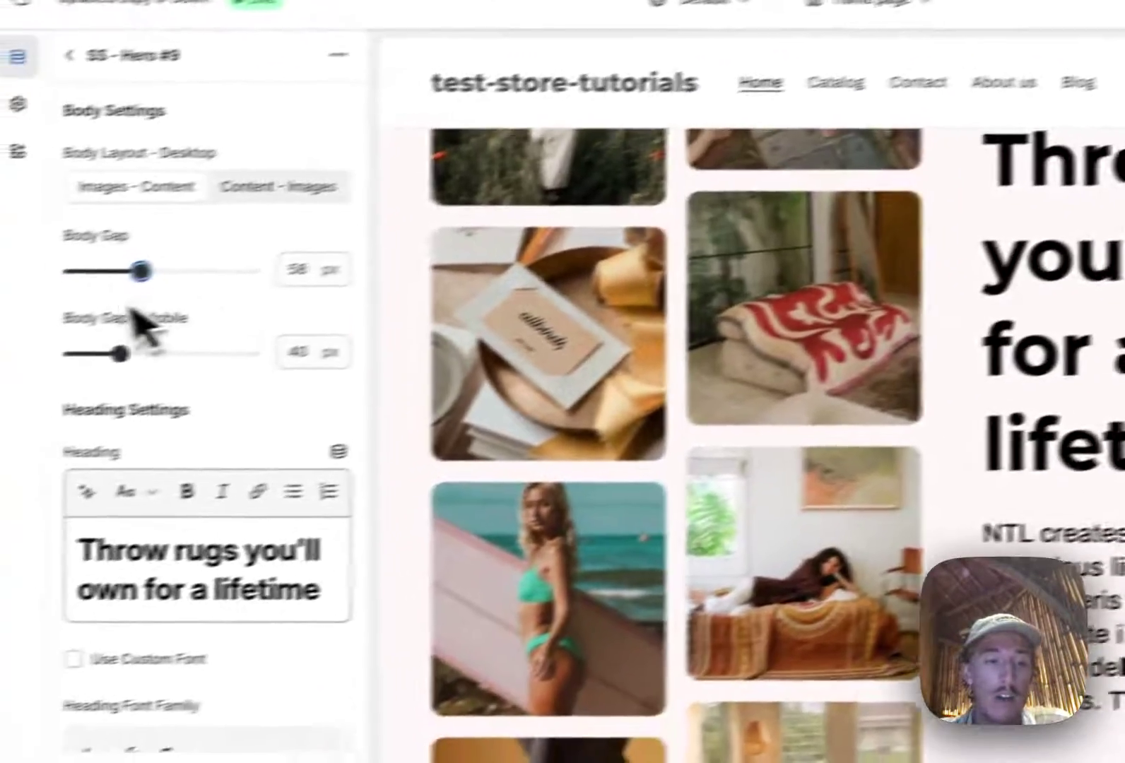
scroll(203, 425, down, 3)
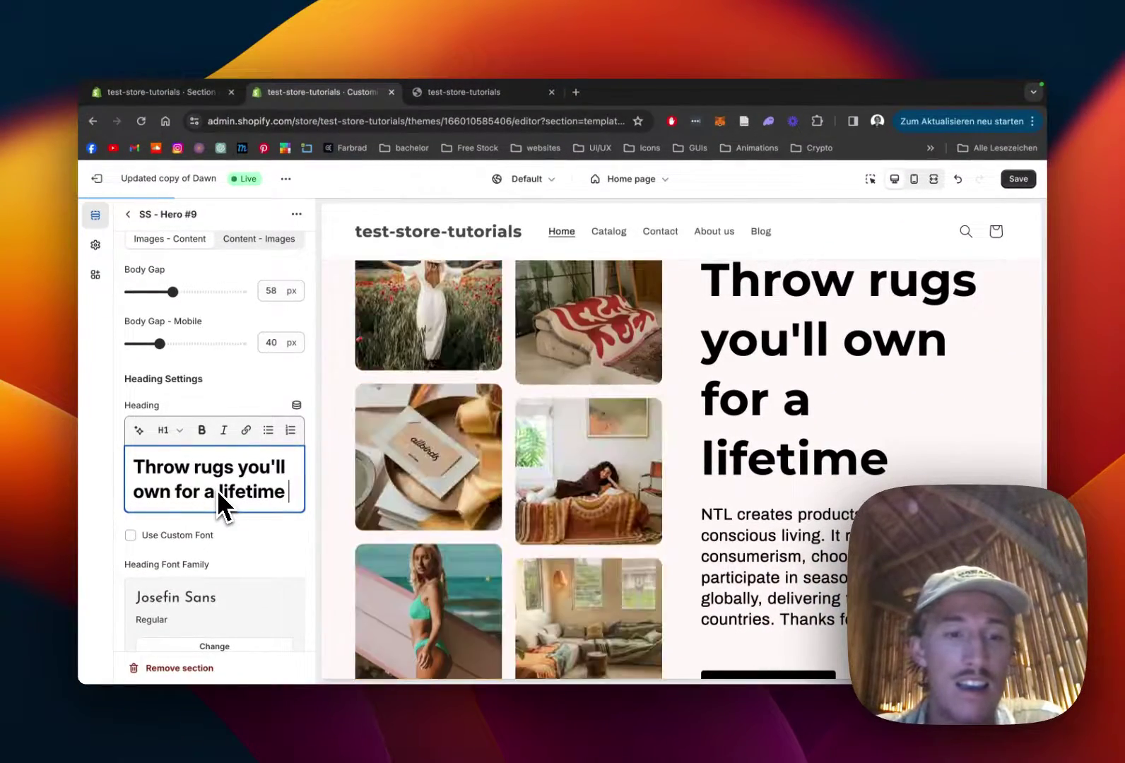
text(!)
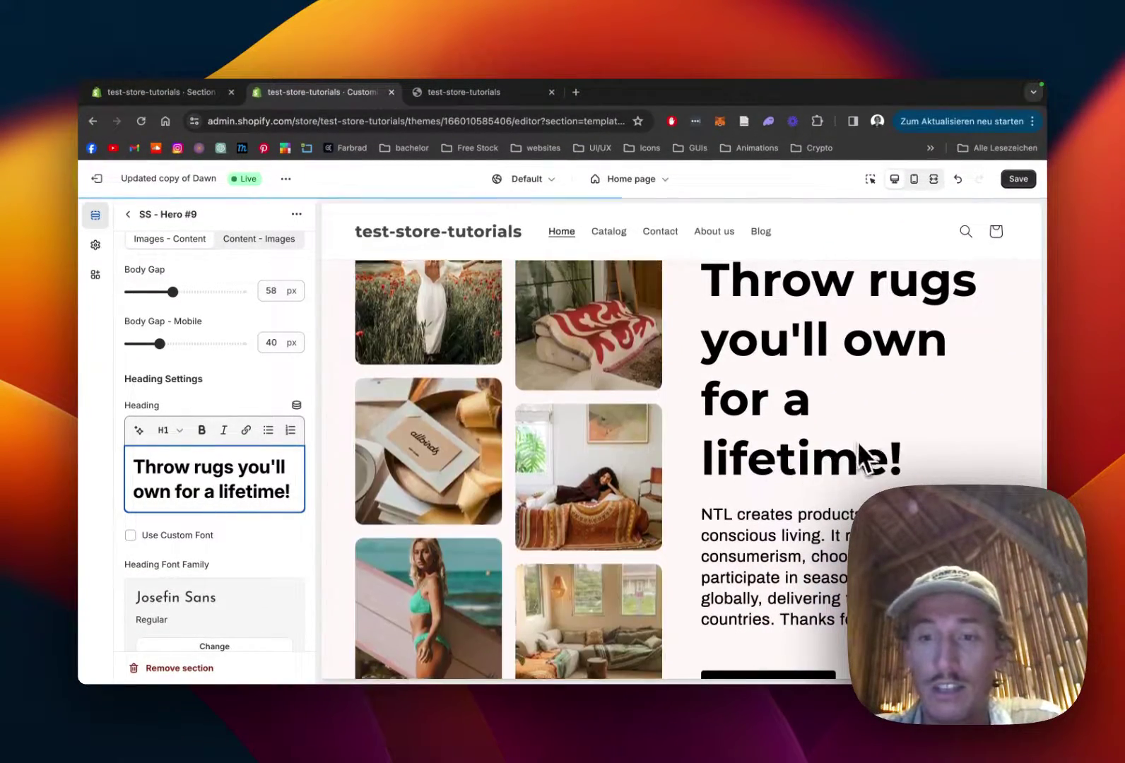
scroll(283, 405, down, 5)
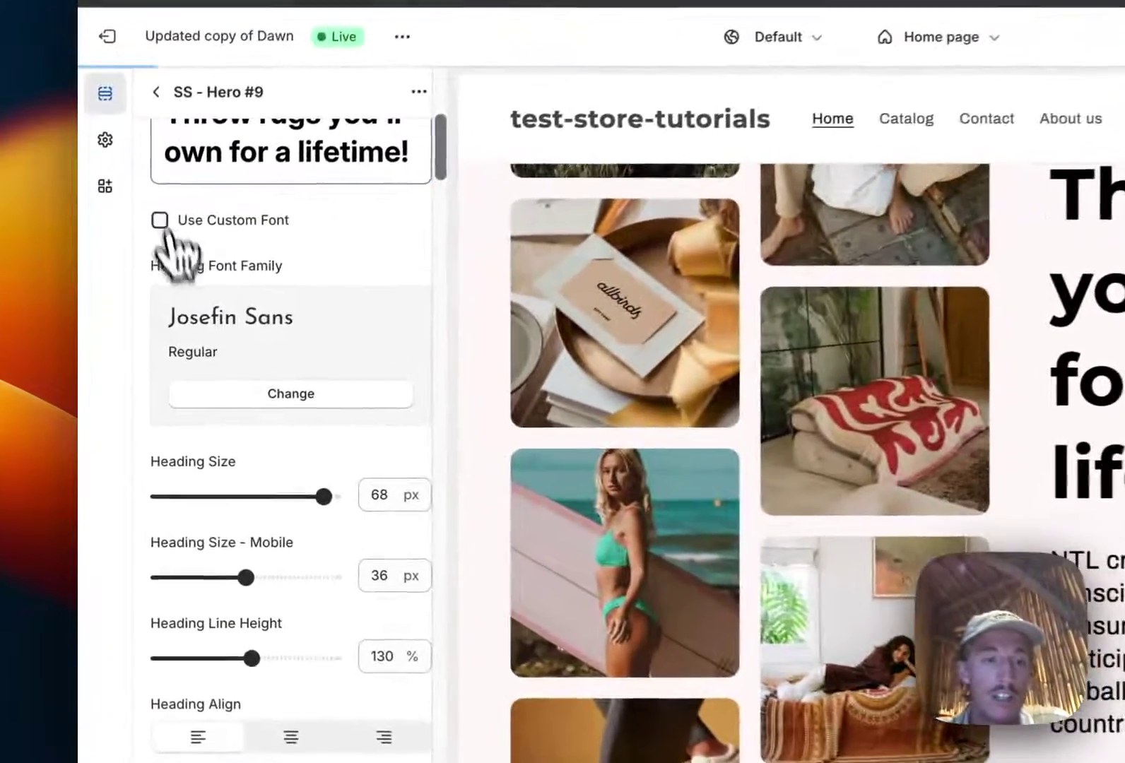
click(159, 220)
drag(324, 496, 283, 496)
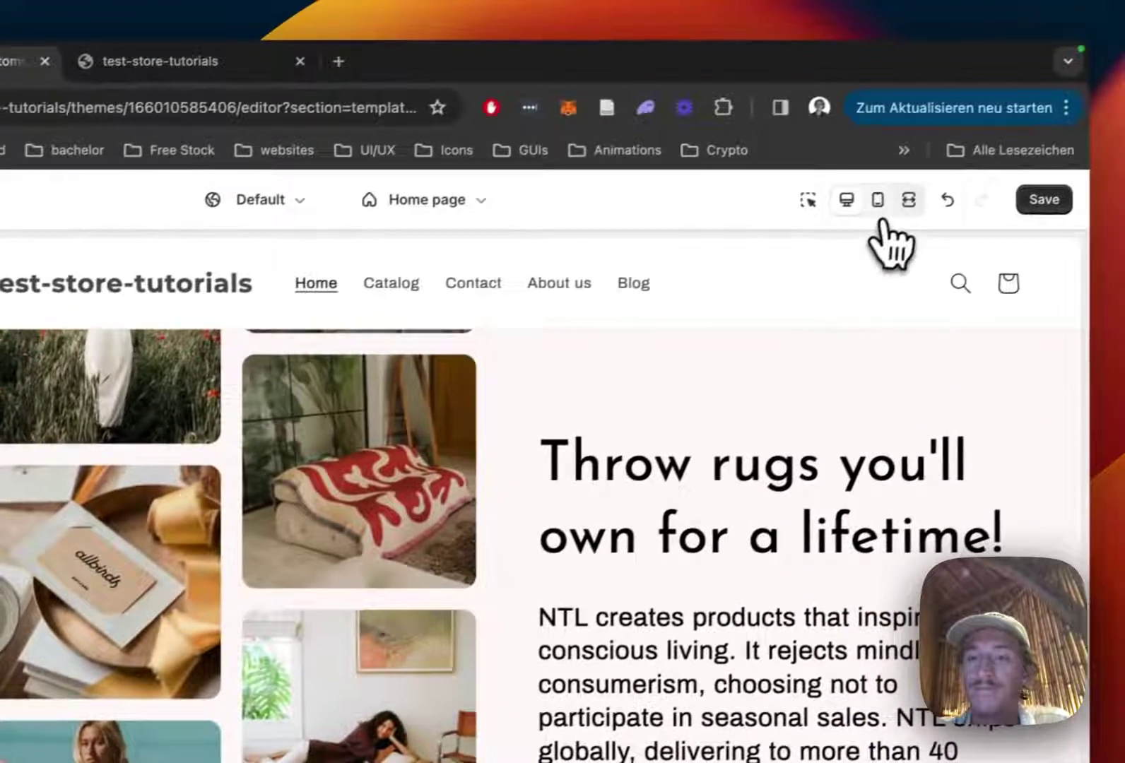
Step: In mobile preview, set Heading Align - Mobile and Text Align - Mobile to Center
click(878, 198)
scroll(707, 381, down, 3)
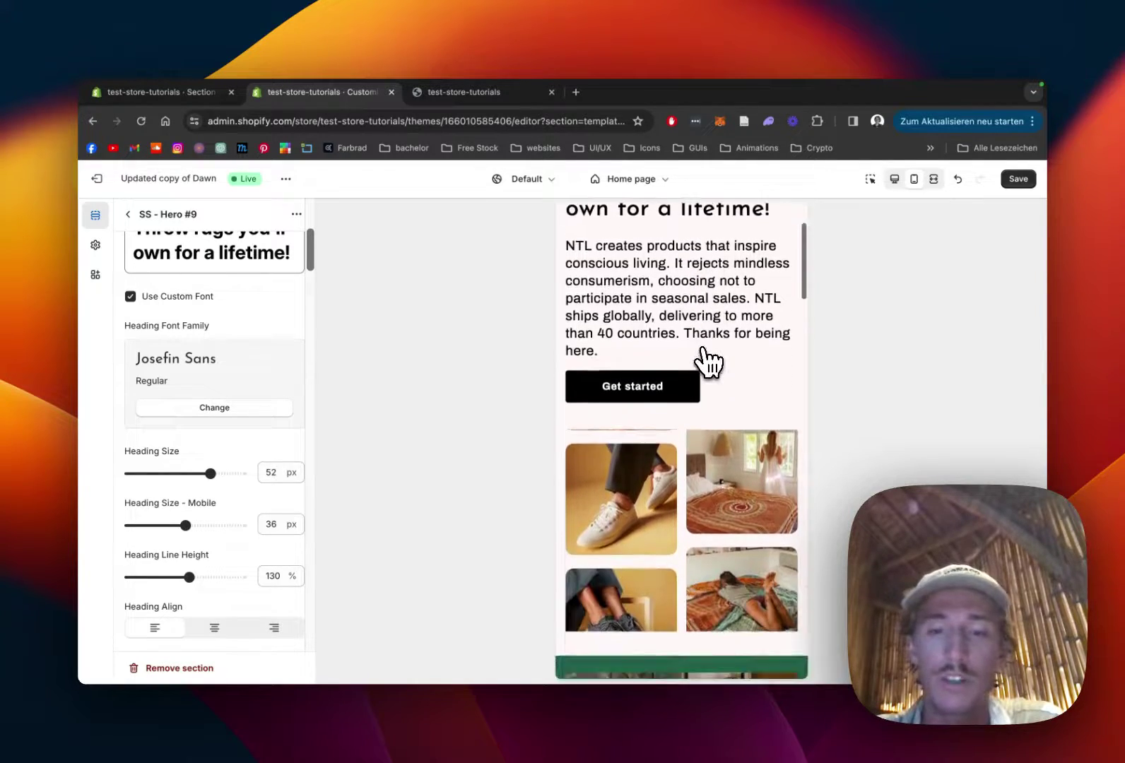
scroll(702, 350, up, 5)
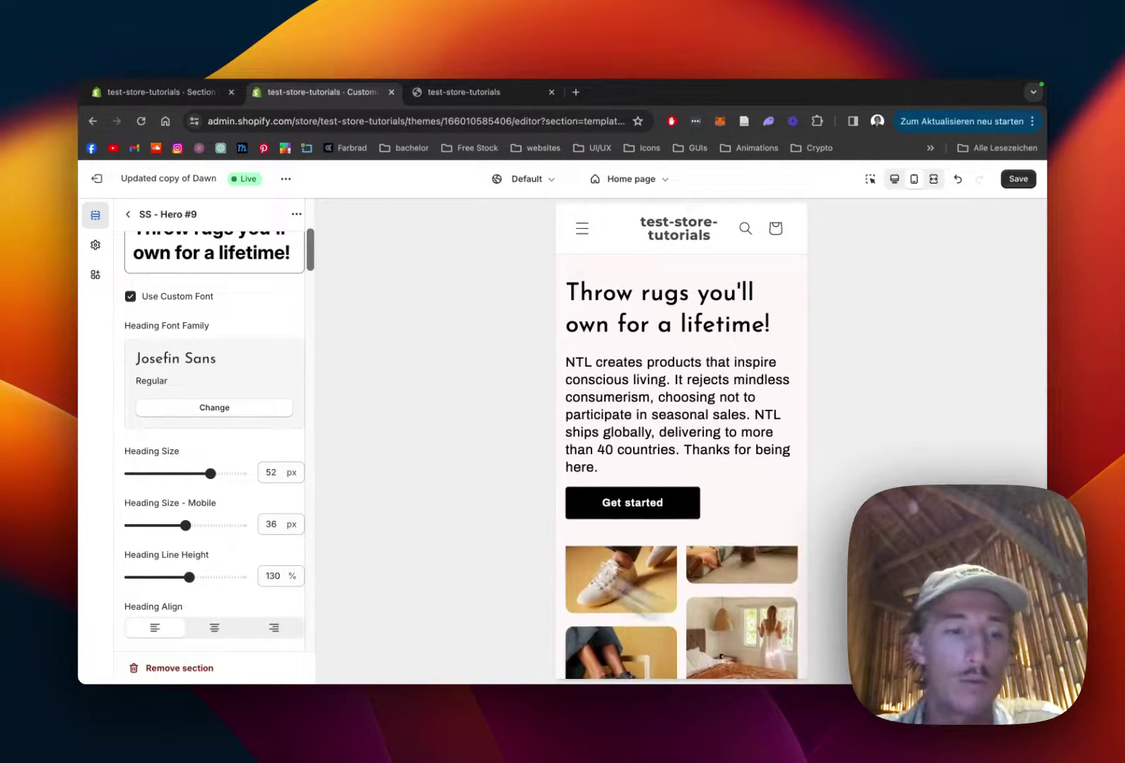
scroll(237, 467, down, 5)
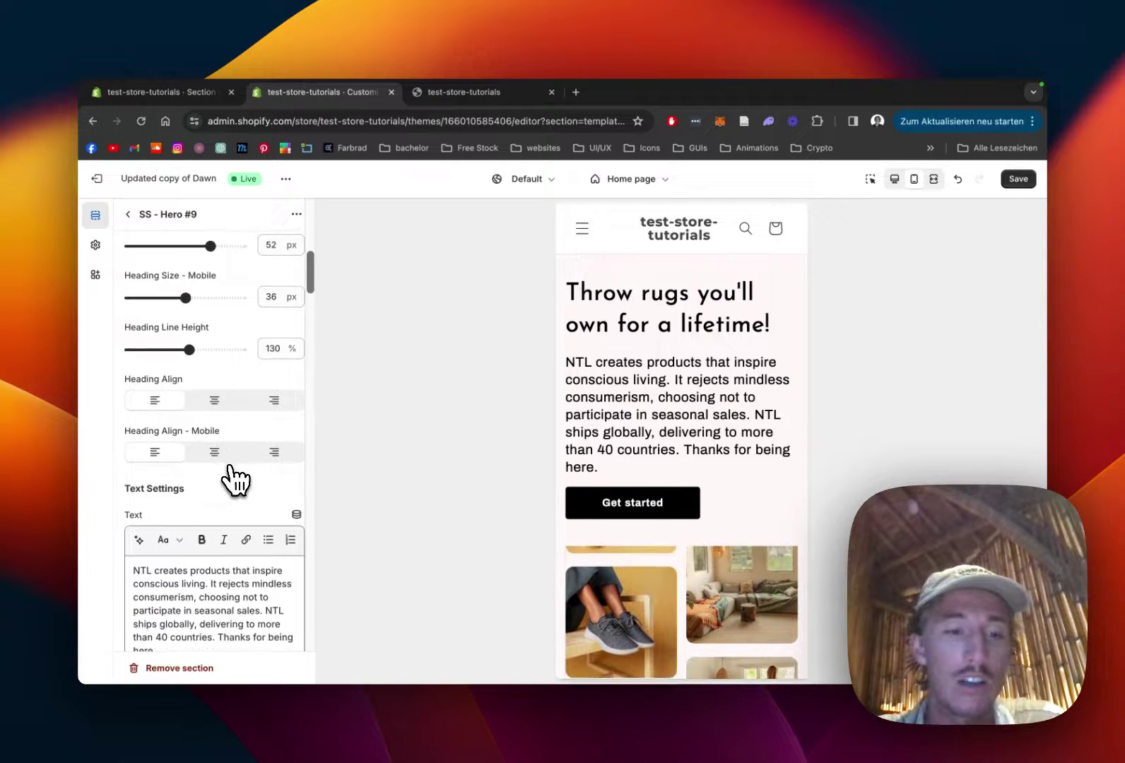
scroll(235, 480, down, 1)
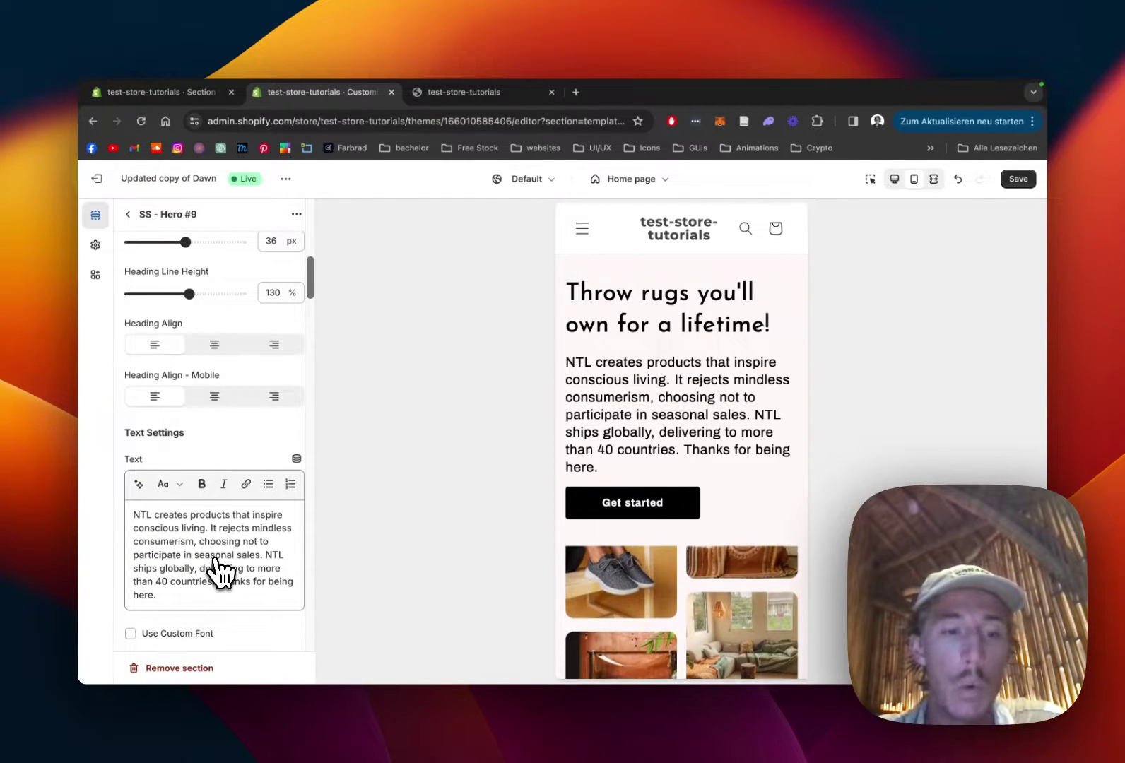
scroll(167, 503, down, 1)
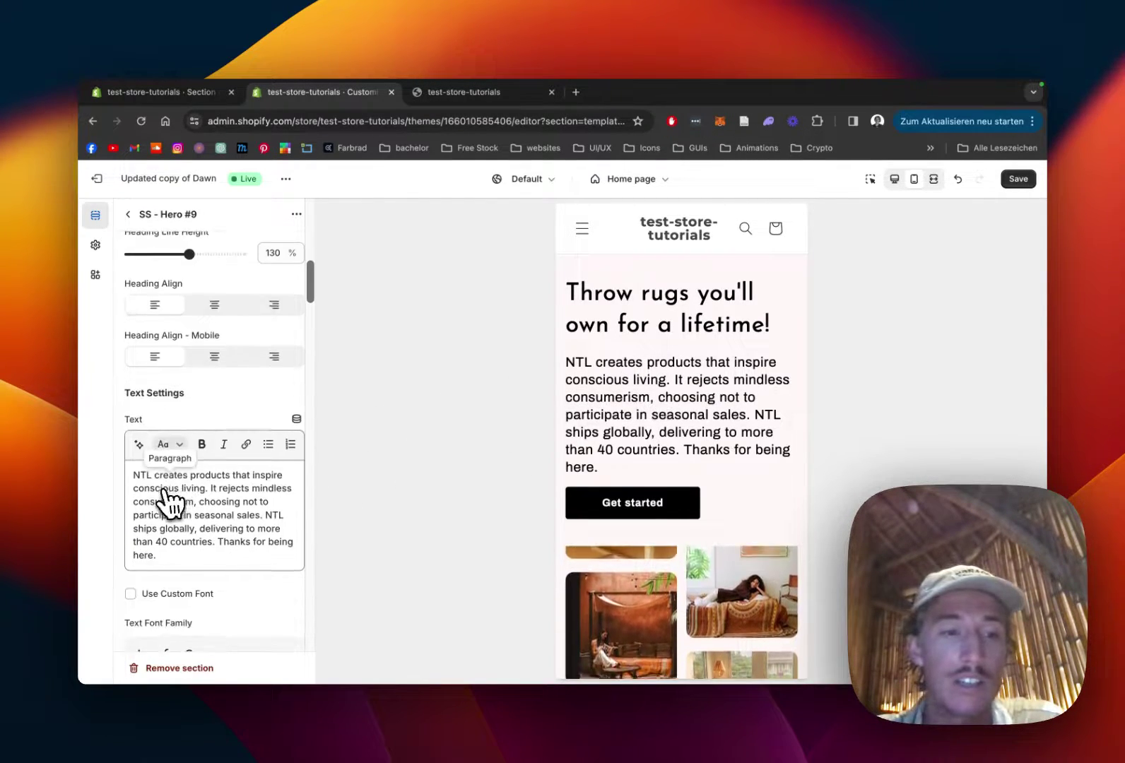
scroll(202, 442, down, 5)
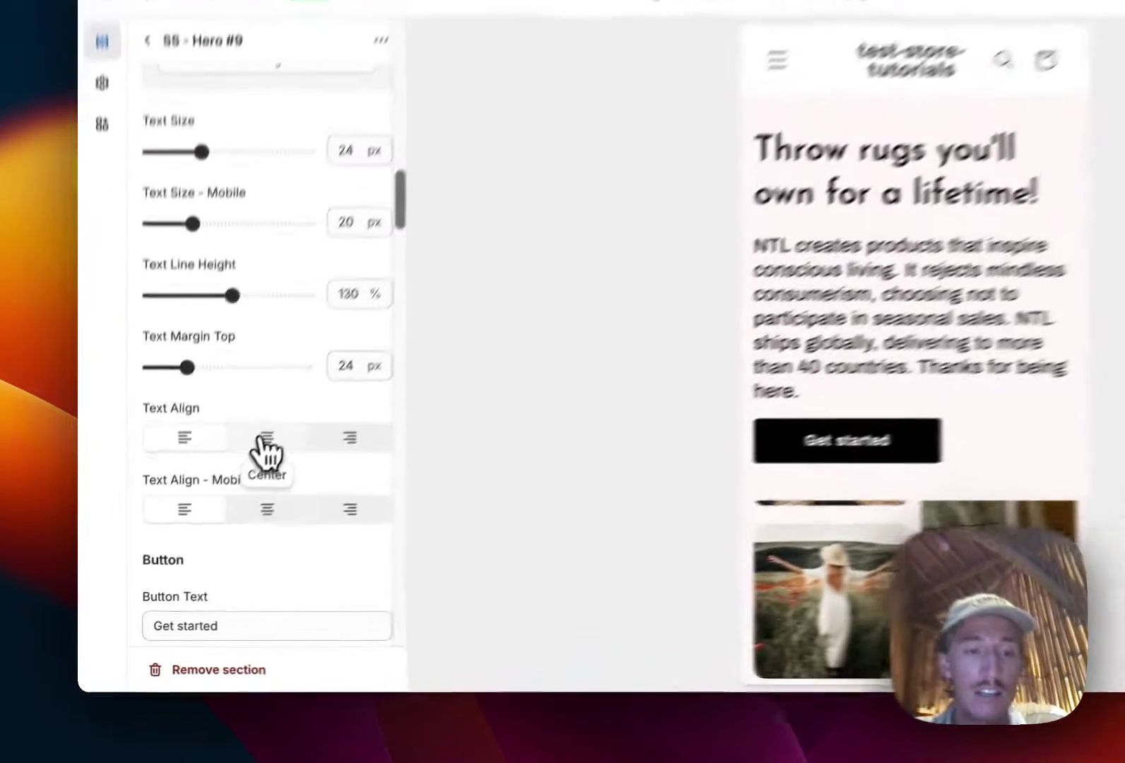
click(214, 500)
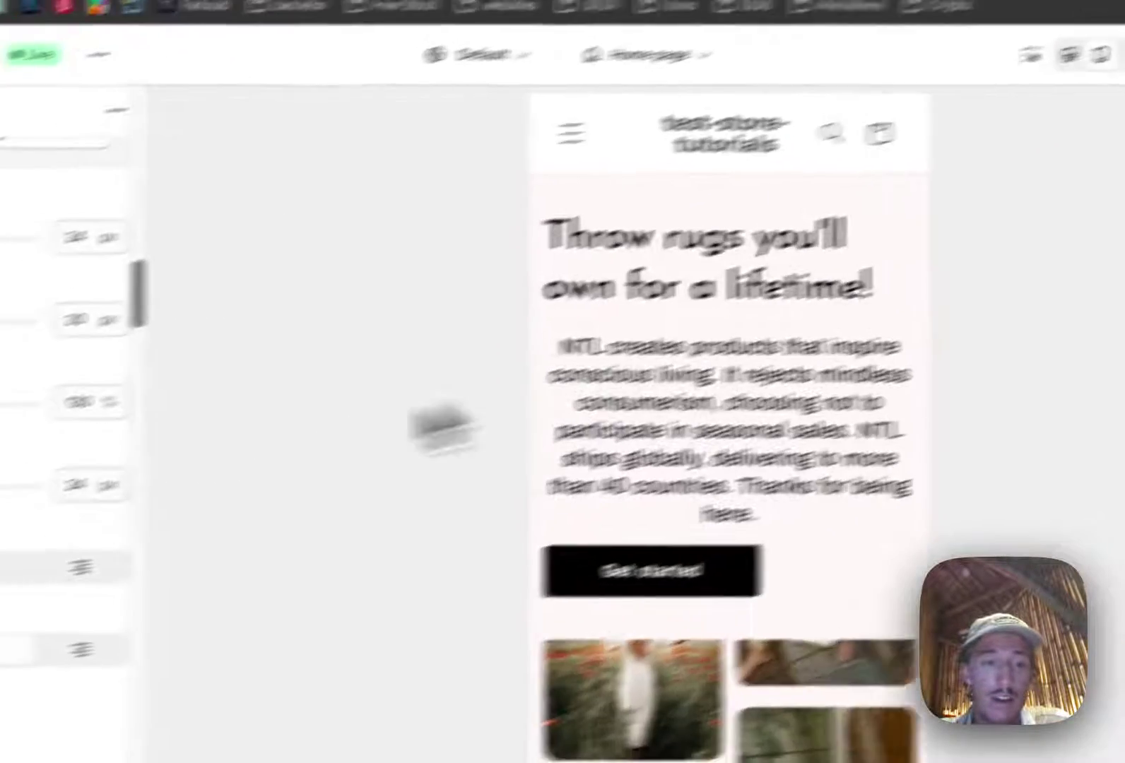
scroll(355, 336, up, 10)
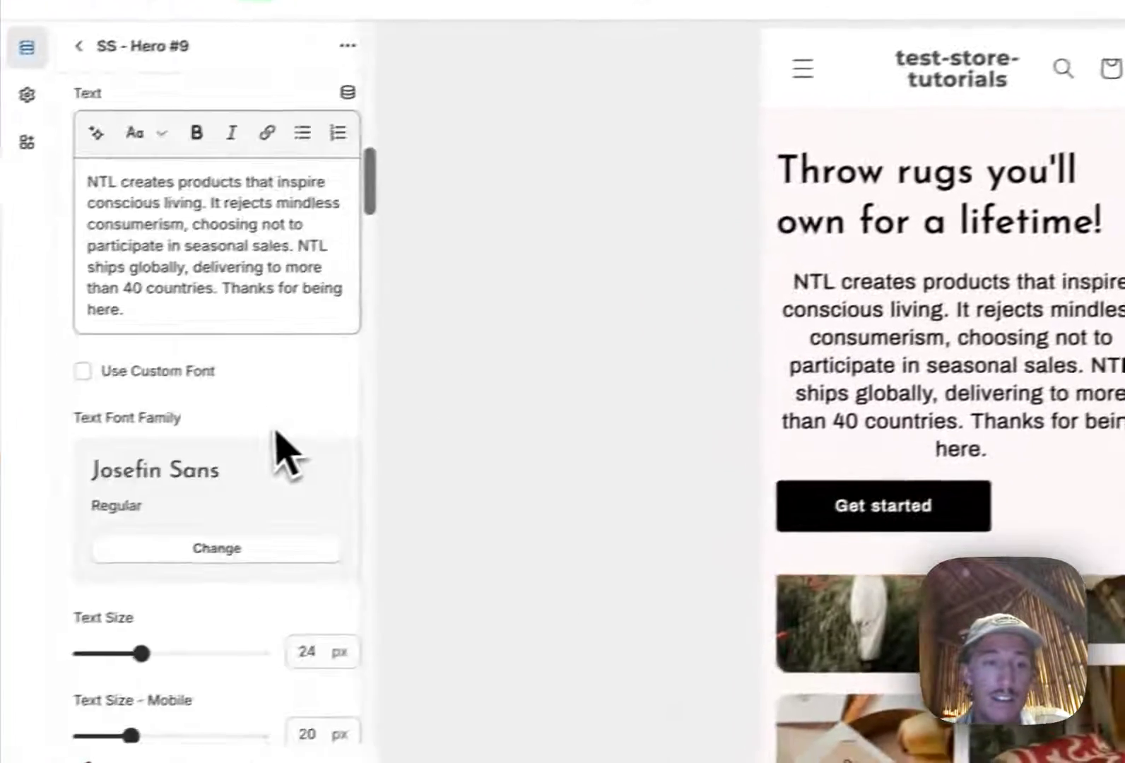
scroll(278, 432, up, 7)
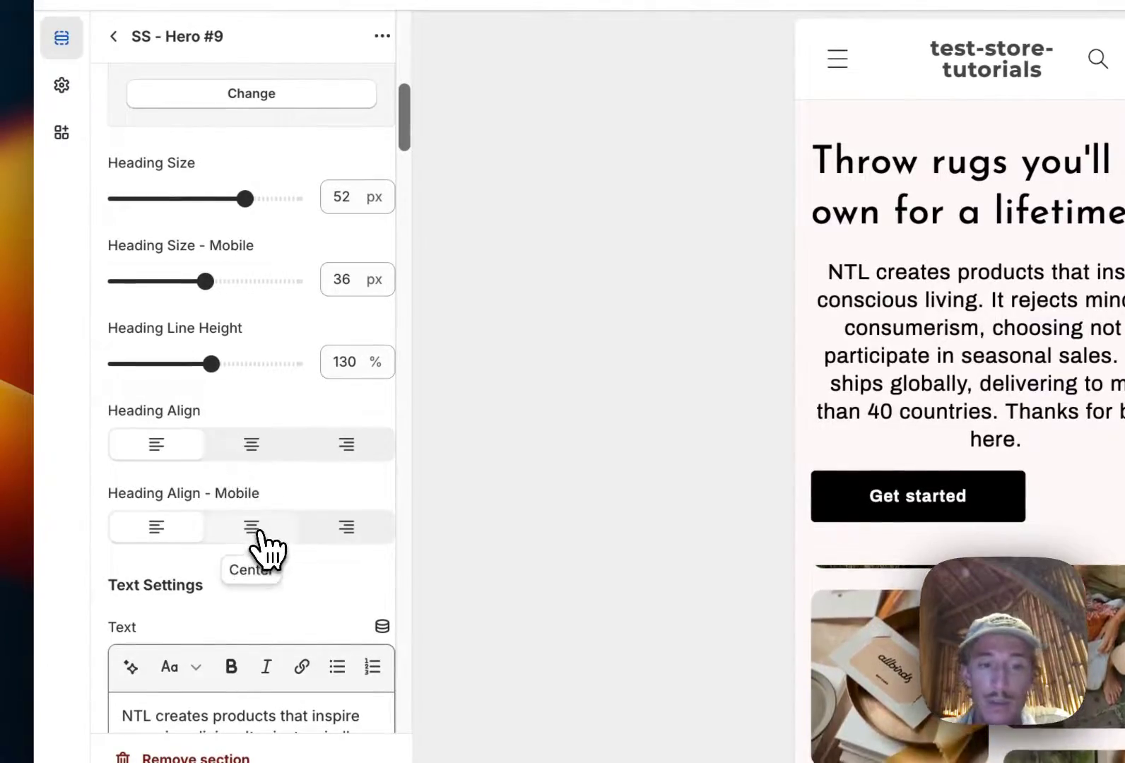
scroll(260, 533, down, 10)
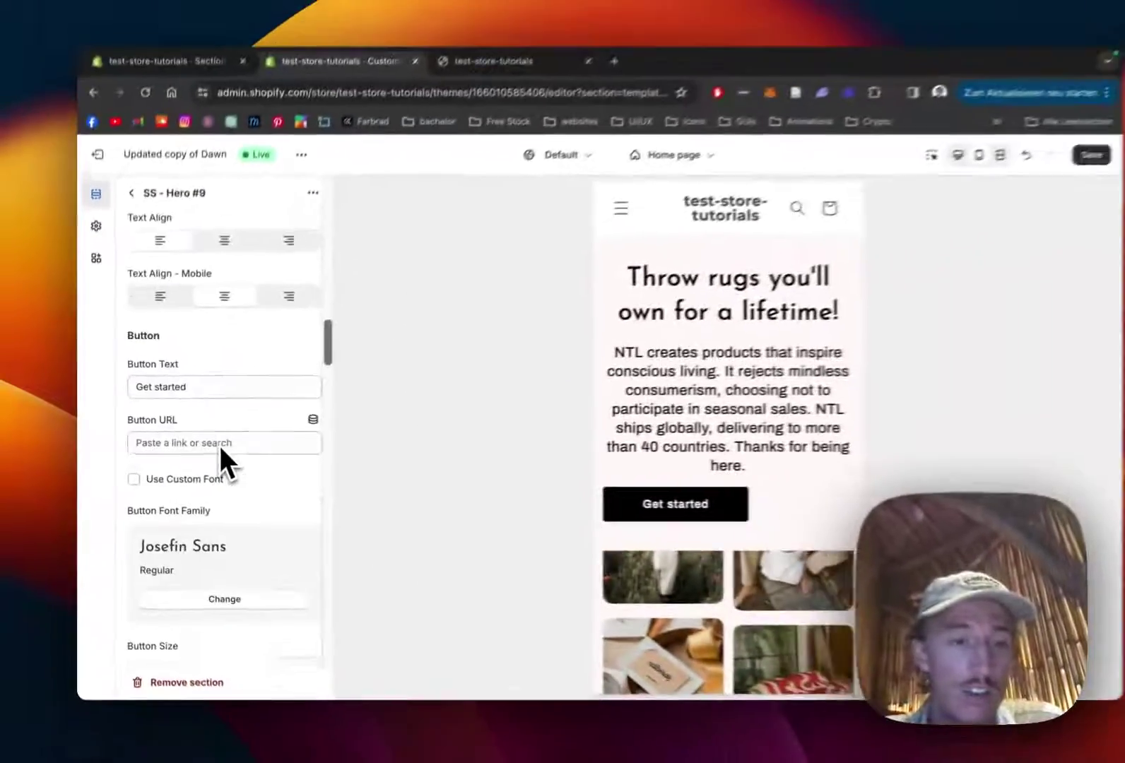
scroll(212, 447, down, 10)
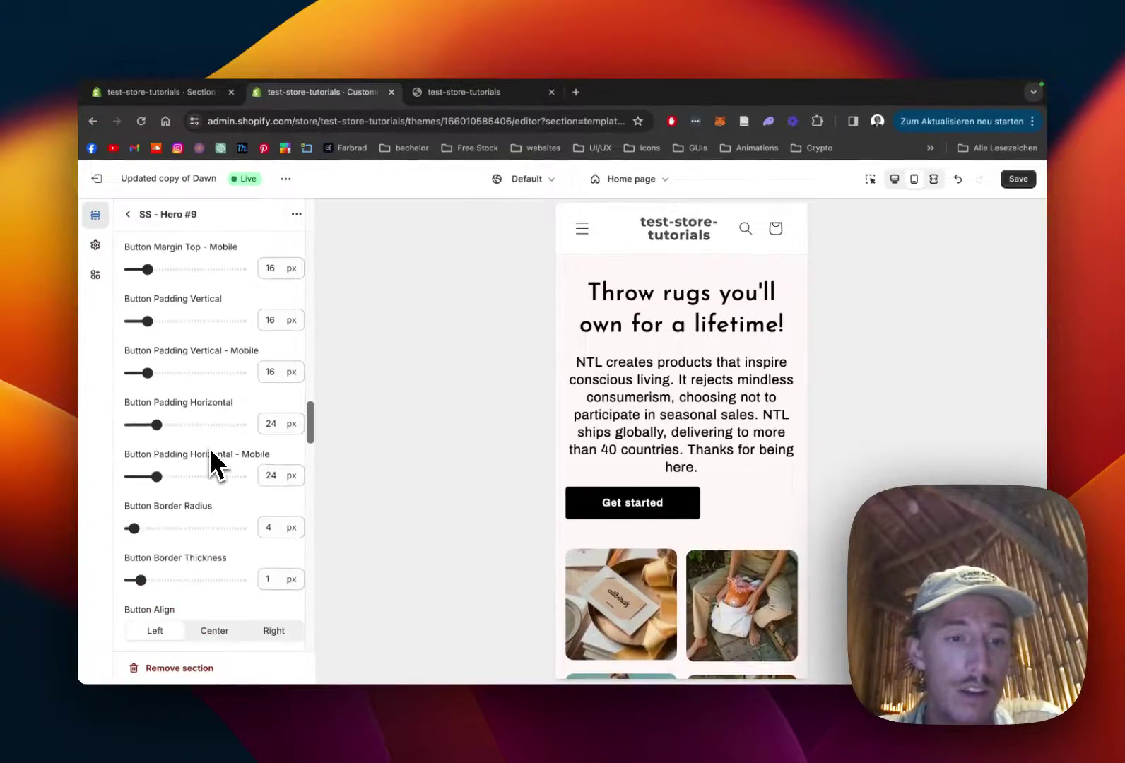
scroll(210, 452, down, 5)
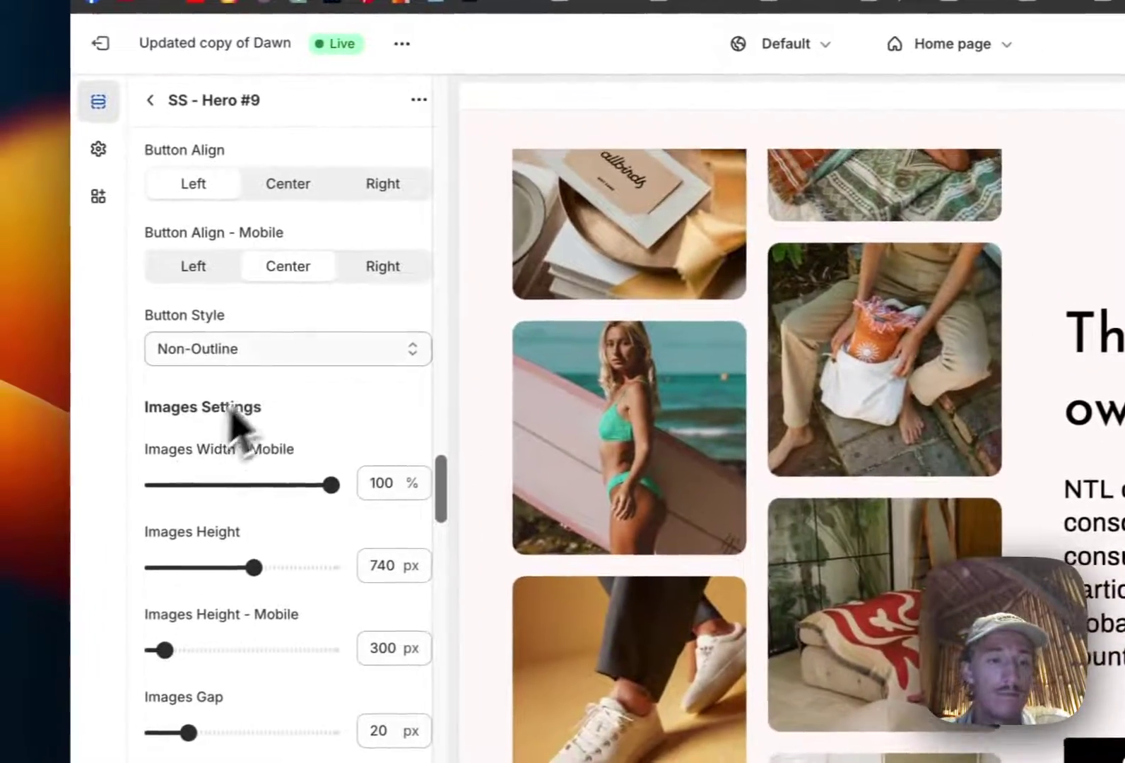
Step: Set Button Style to Non-Outline & Arrow, save, and raise the image scroll speed from 50 to 69
click(316, 346)
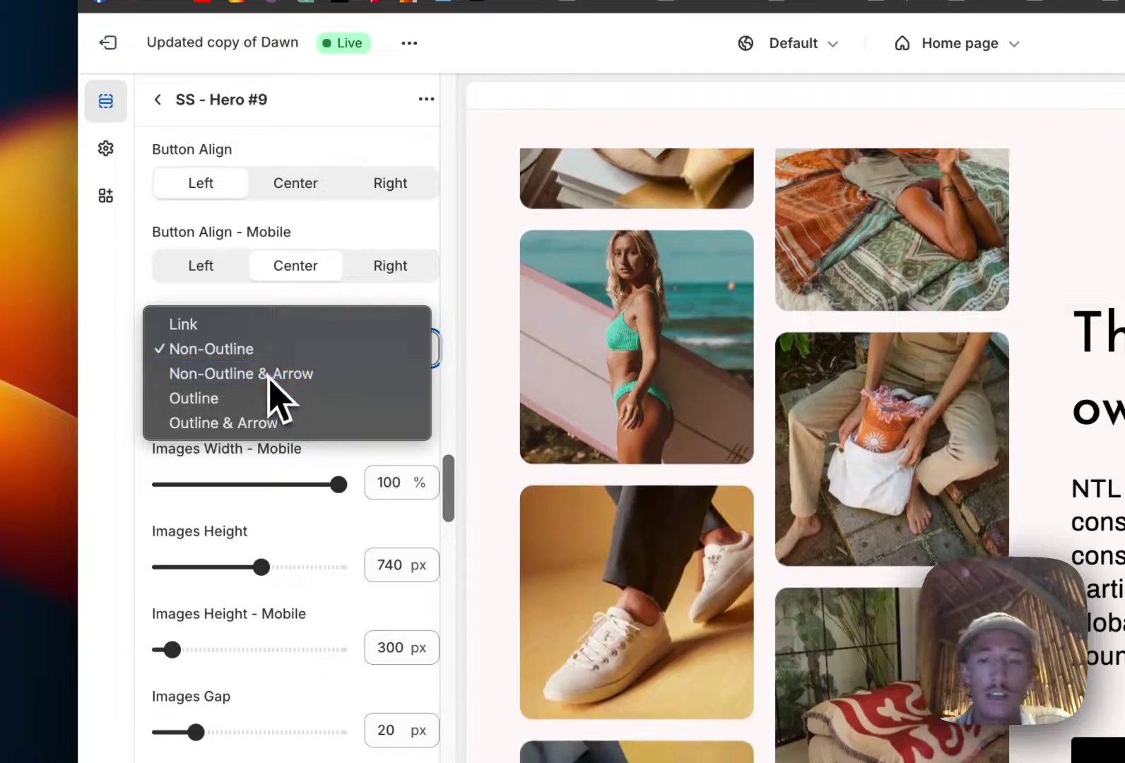
click(270, 374)
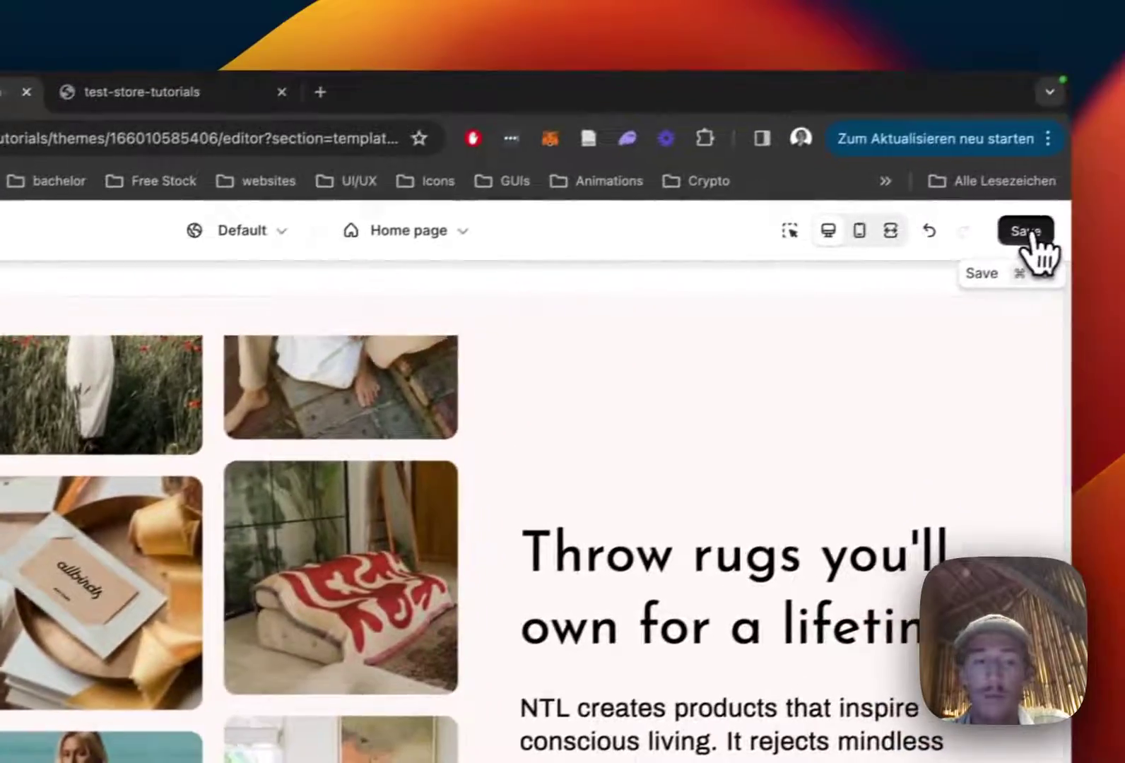
click(1124, 15)
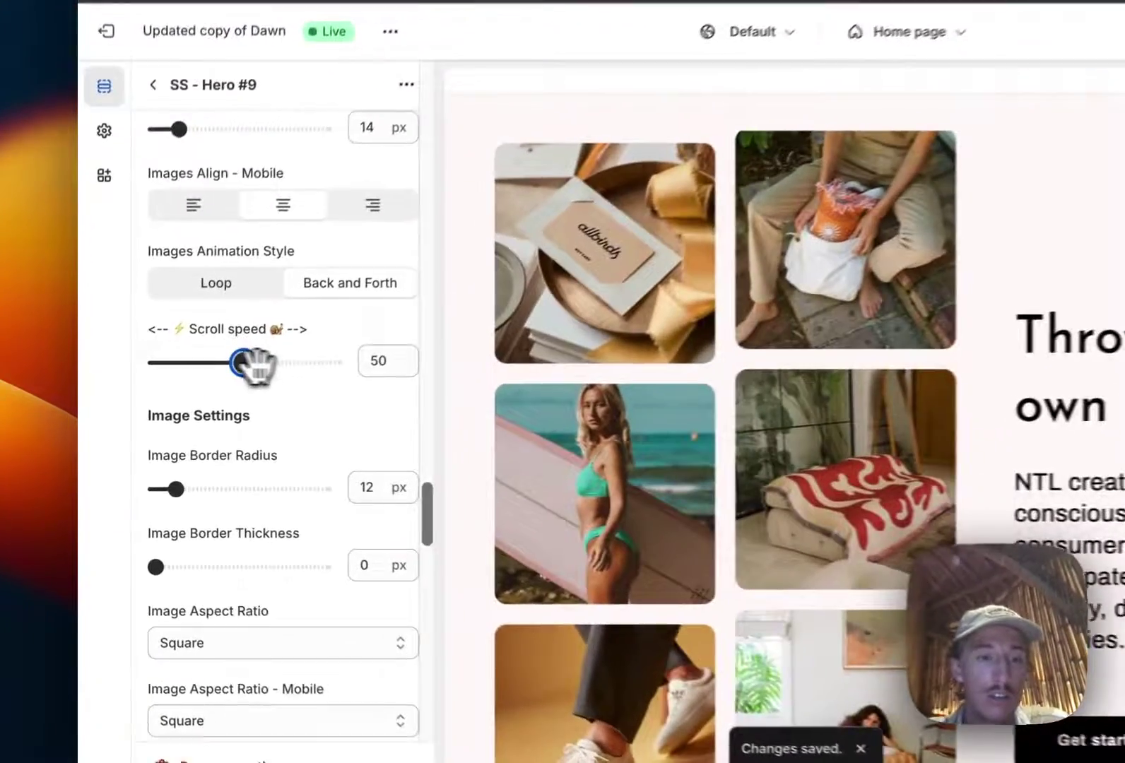
drag(189, 399, 212, 400)
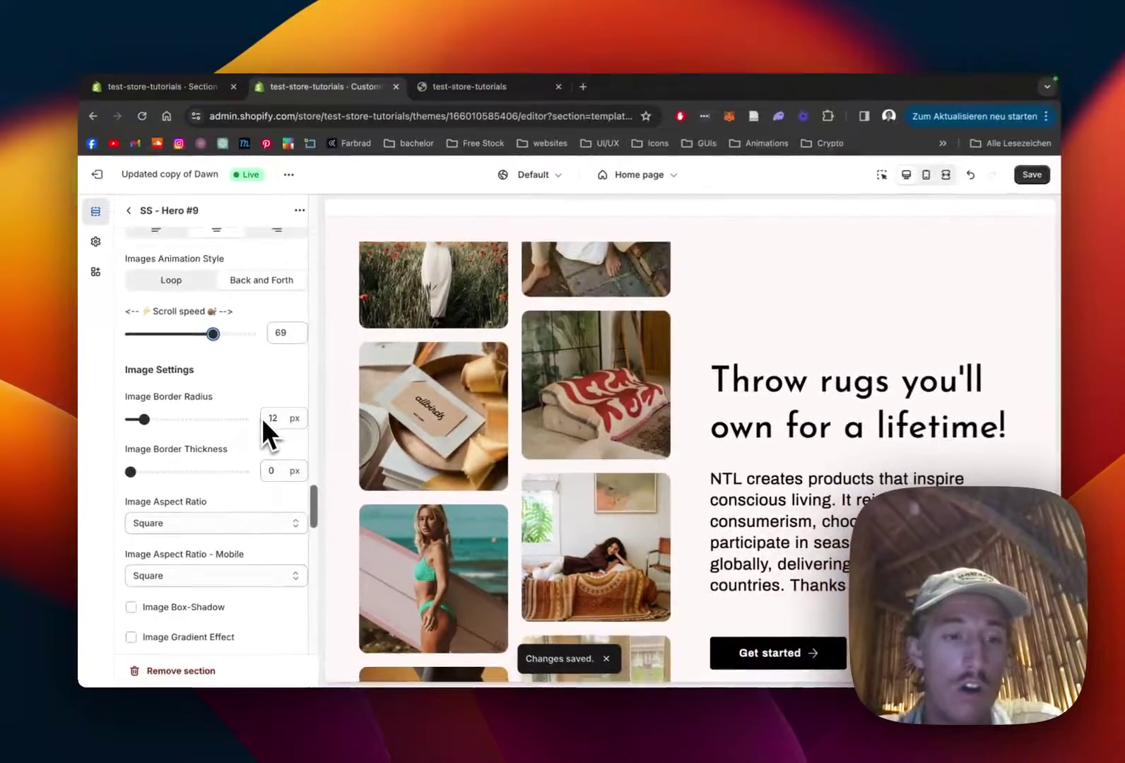
Step: Replace the #FFF9F9 section background with muted green #658374 under Section Colors
scroll(289, 424, down, 10)
scroll(259, 427, down, 2)
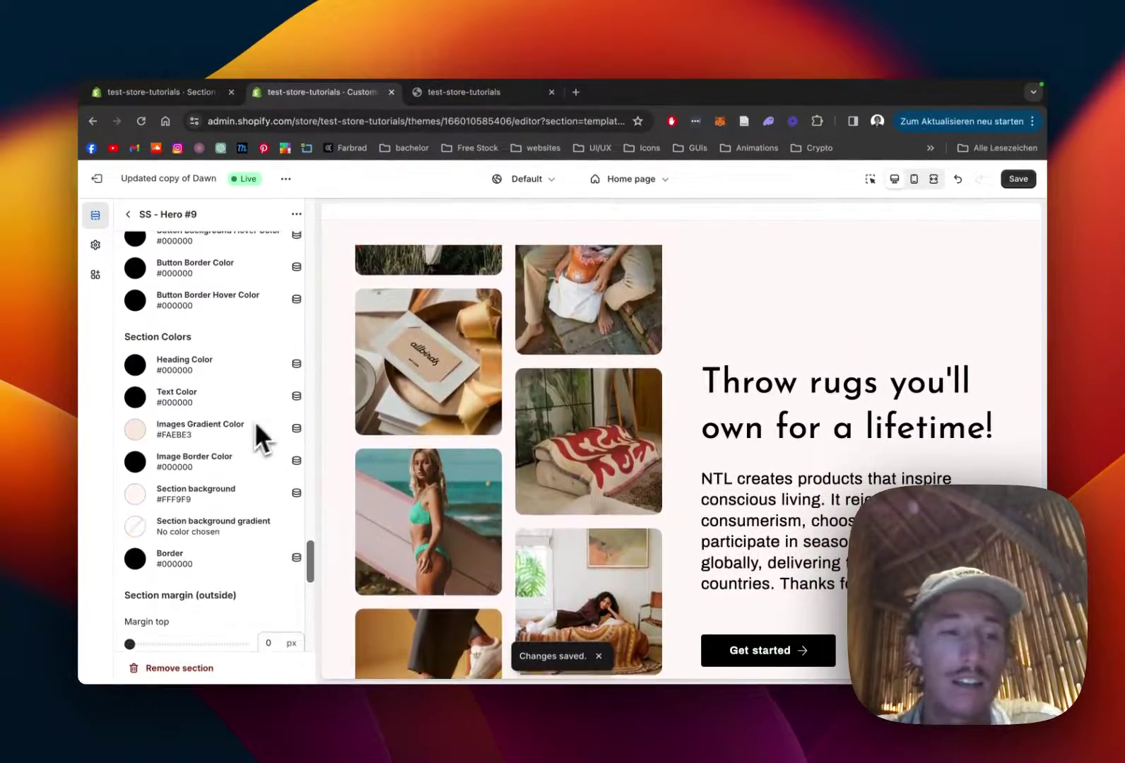
scroll(585, 427, down, 3)
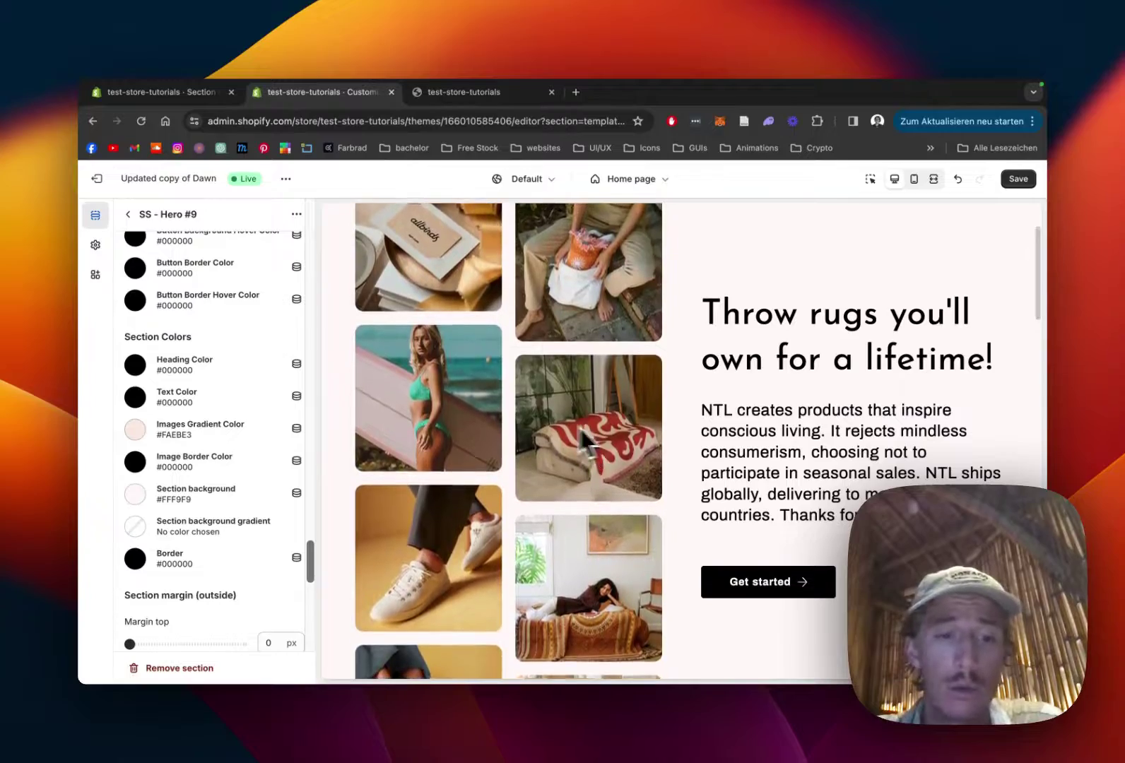
scroll(298, 396, down, 2)
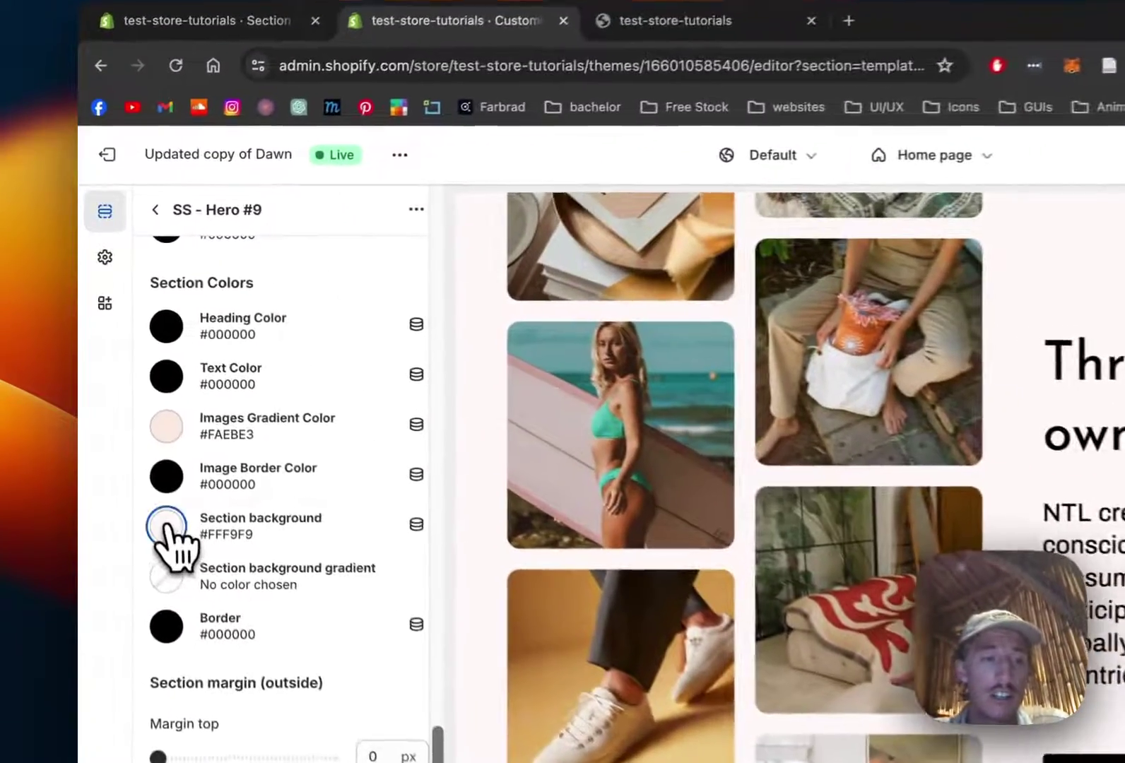
click(167, 529)
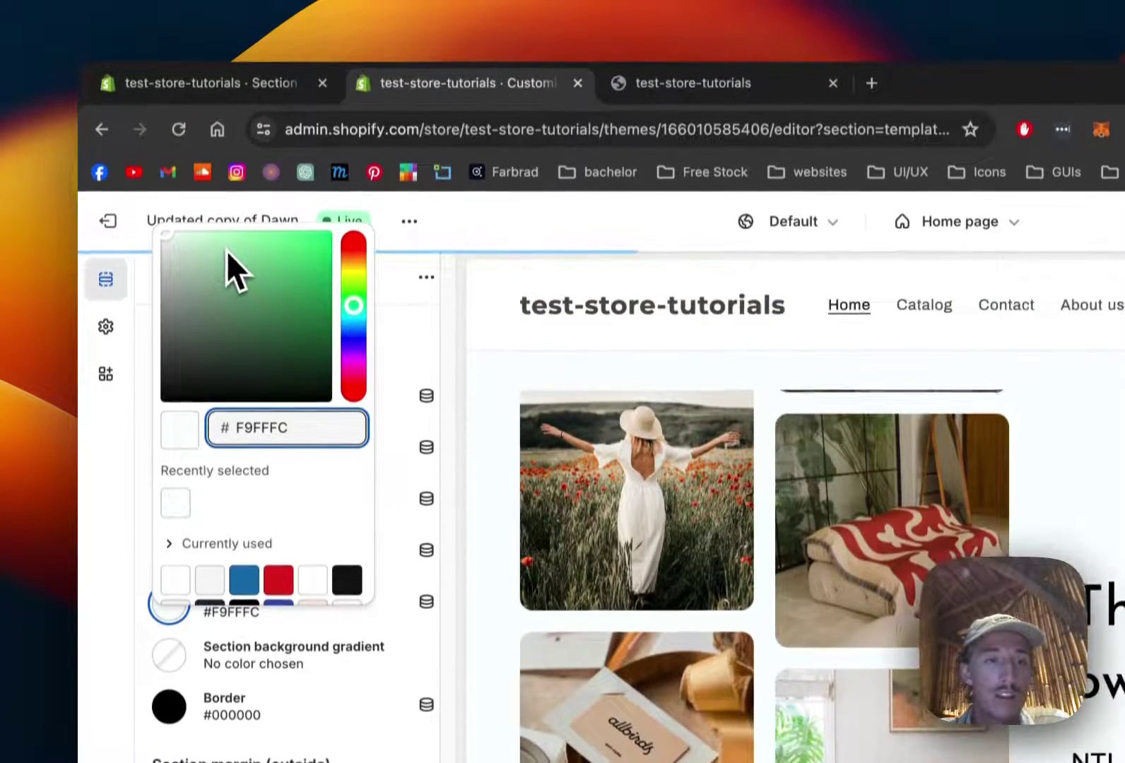
click(226, 189)
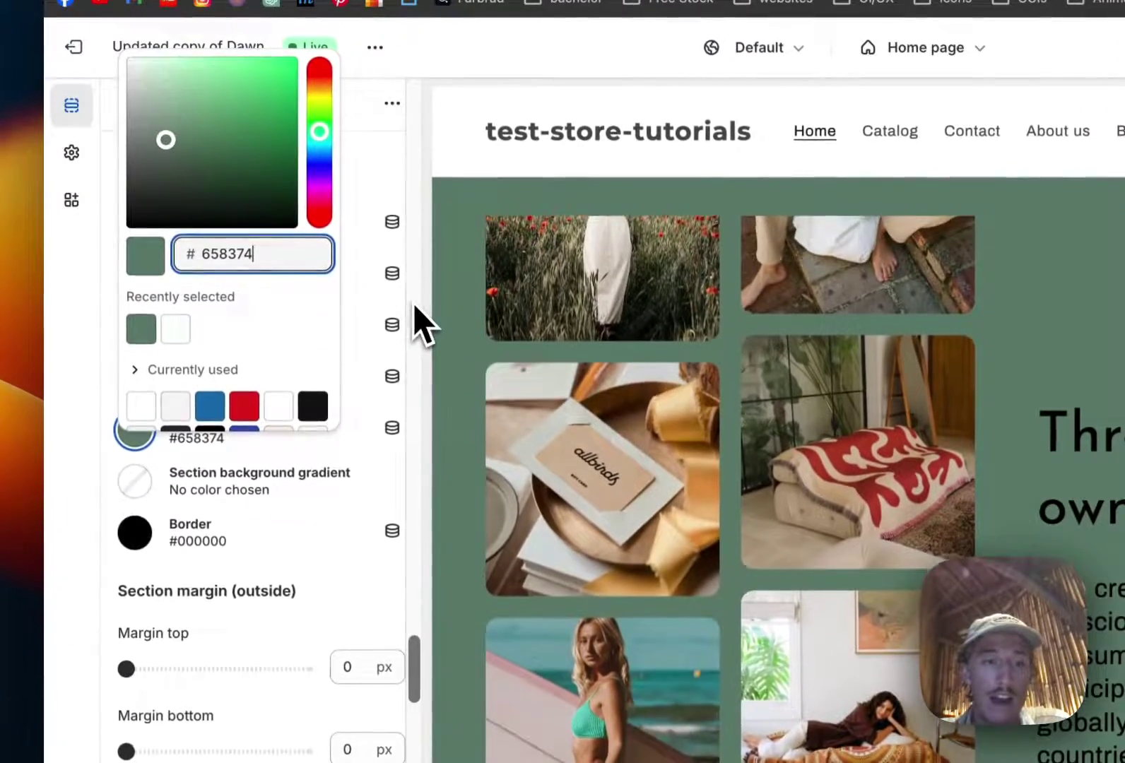
Step: Set the Heading Color and Text Color to near-white #F9FFFC
scroll(458, 514, down, 5)
click(377, 458)
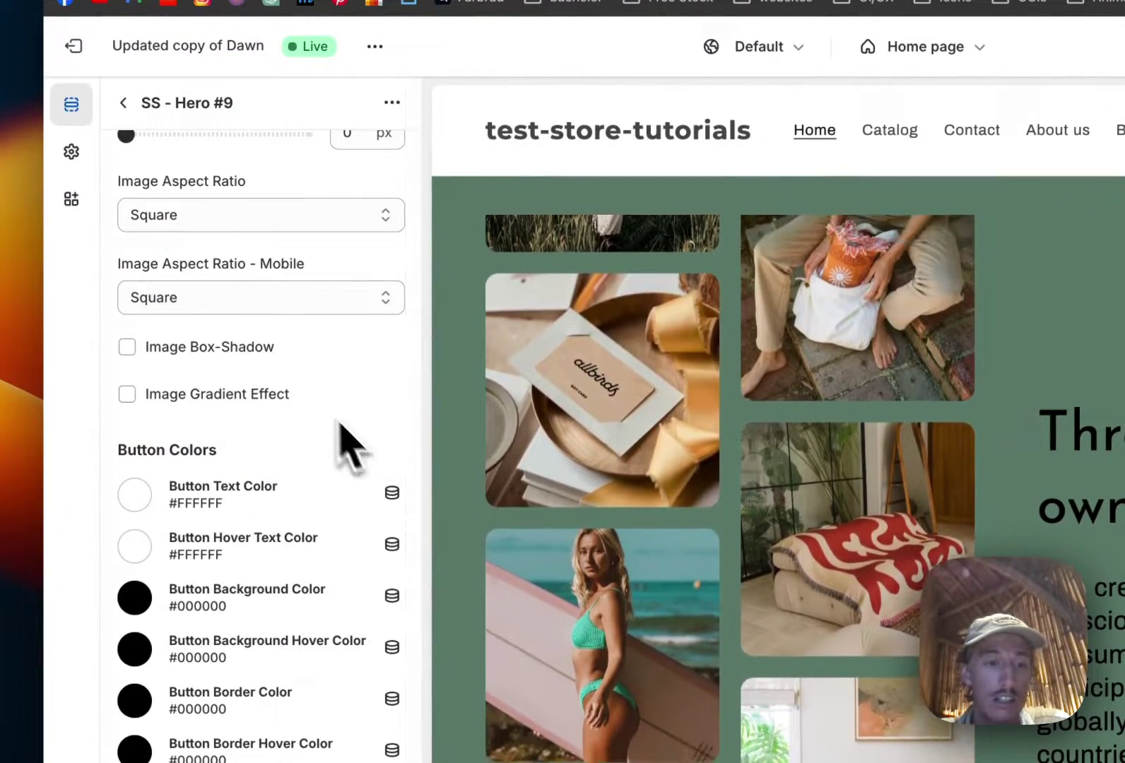
scroll(332, 423, down, 8)
click(134, 309)
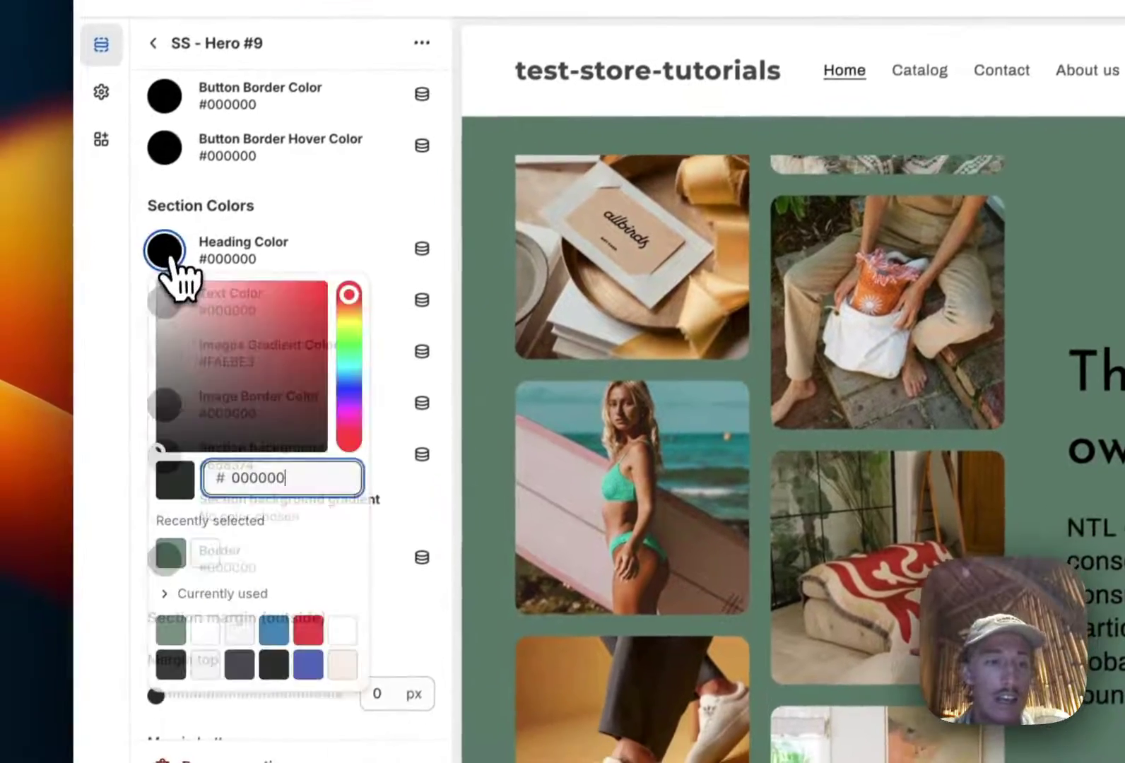
click(205, 552)
click(418, 221)
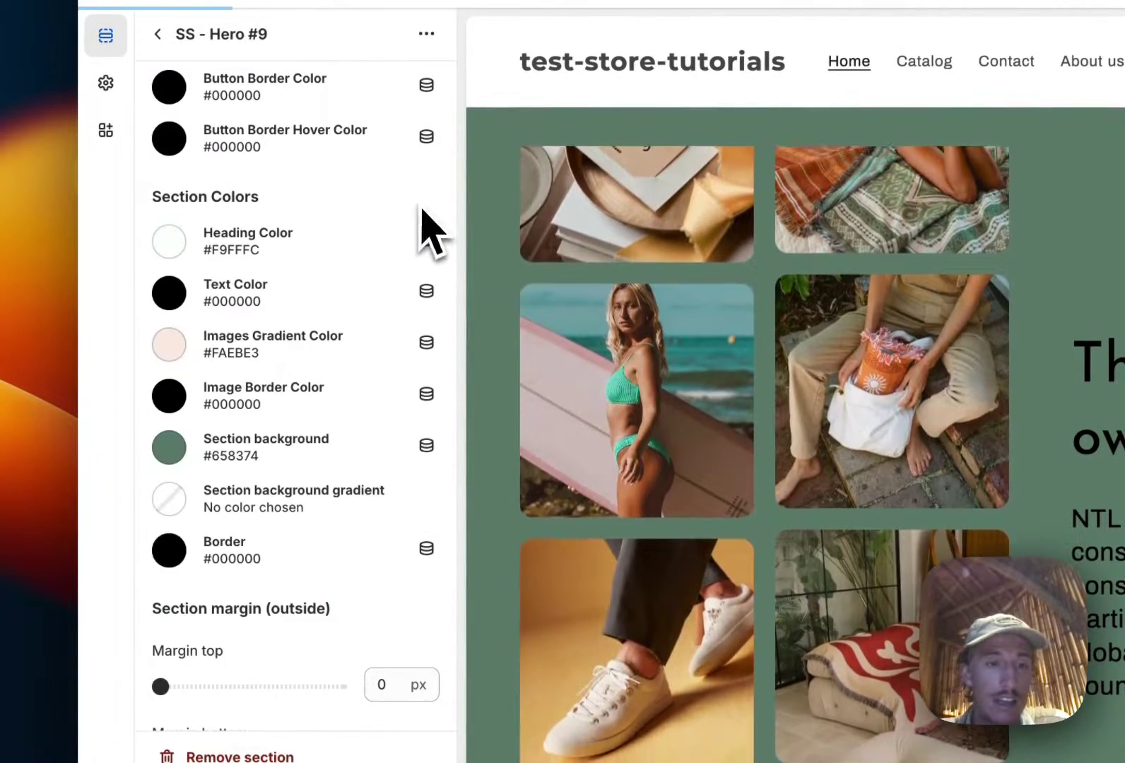
click(173, 295)
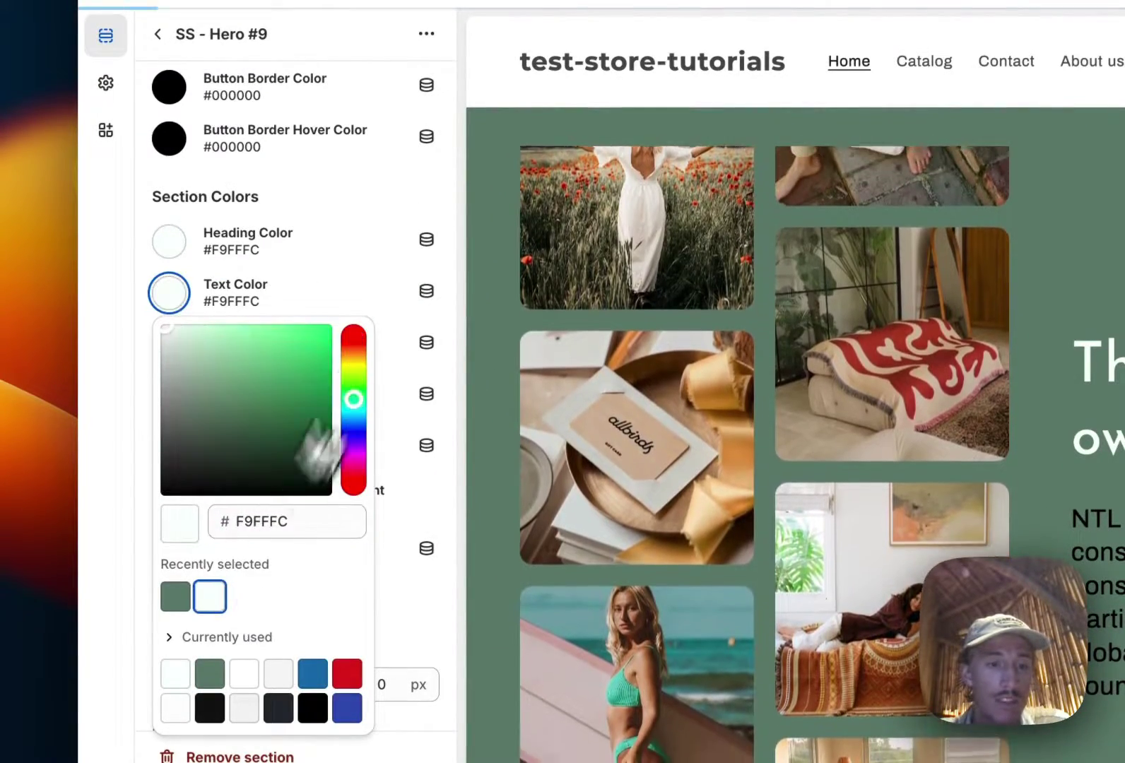
click(443, 211)
Step: Give the button a white #FFF background with green #658374 text, then save
scroll(374, 431, down, 3)
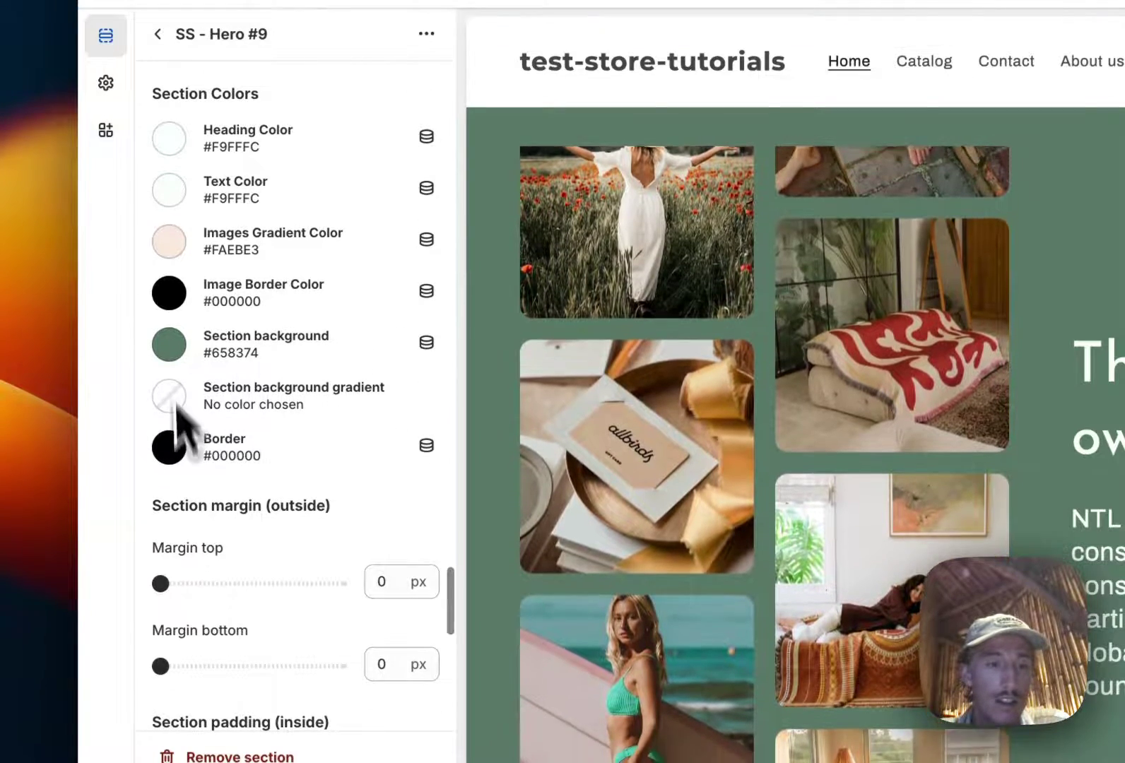
scroll(176, 406, up, 10)
click(169, 383)
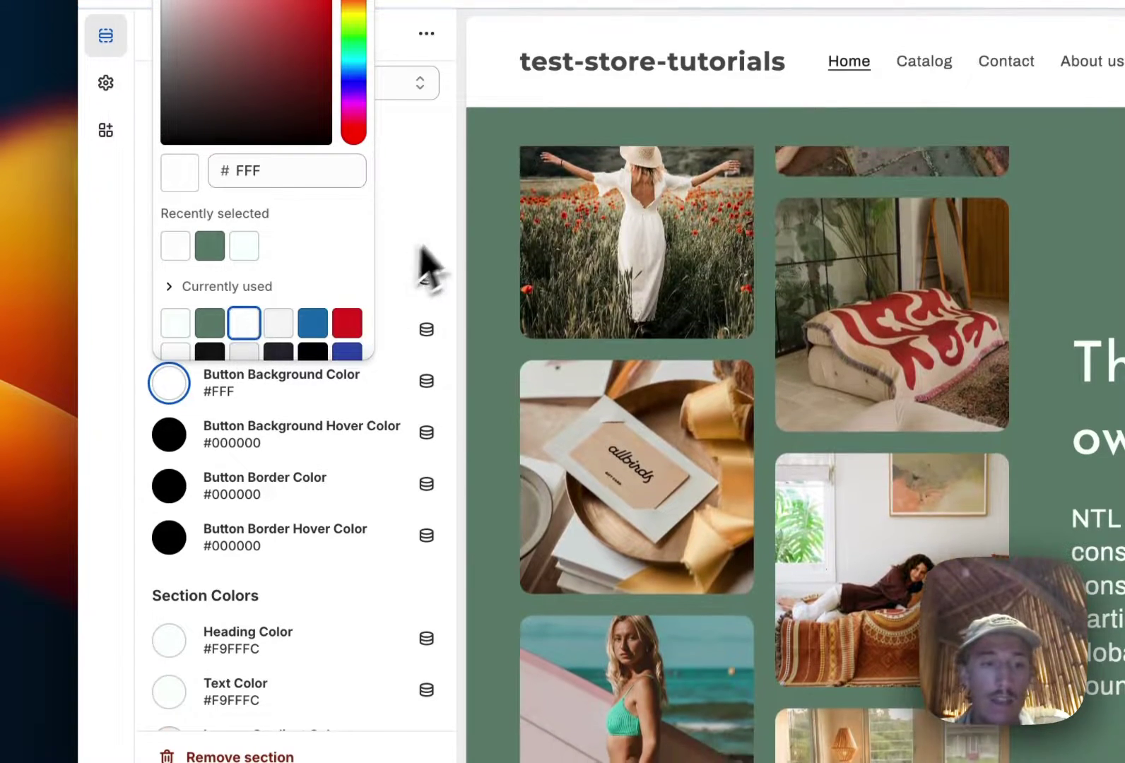
click(426, 242)
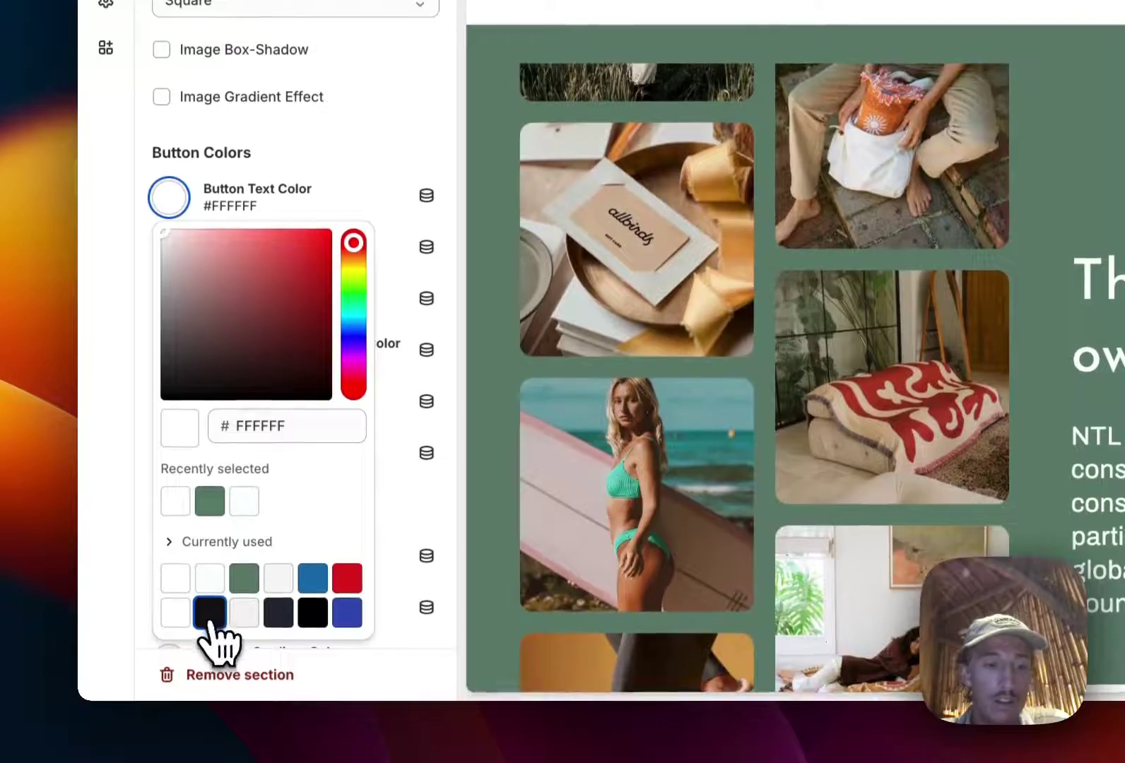
click(210, 695)
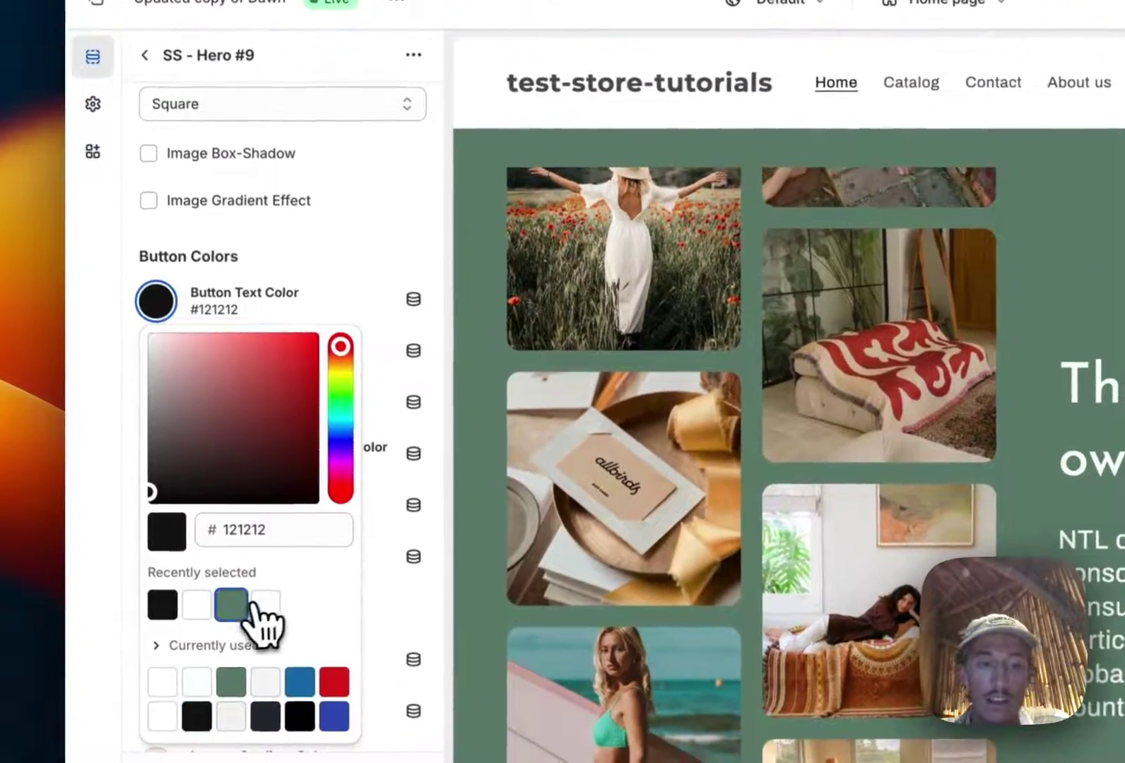
click(244, 558)
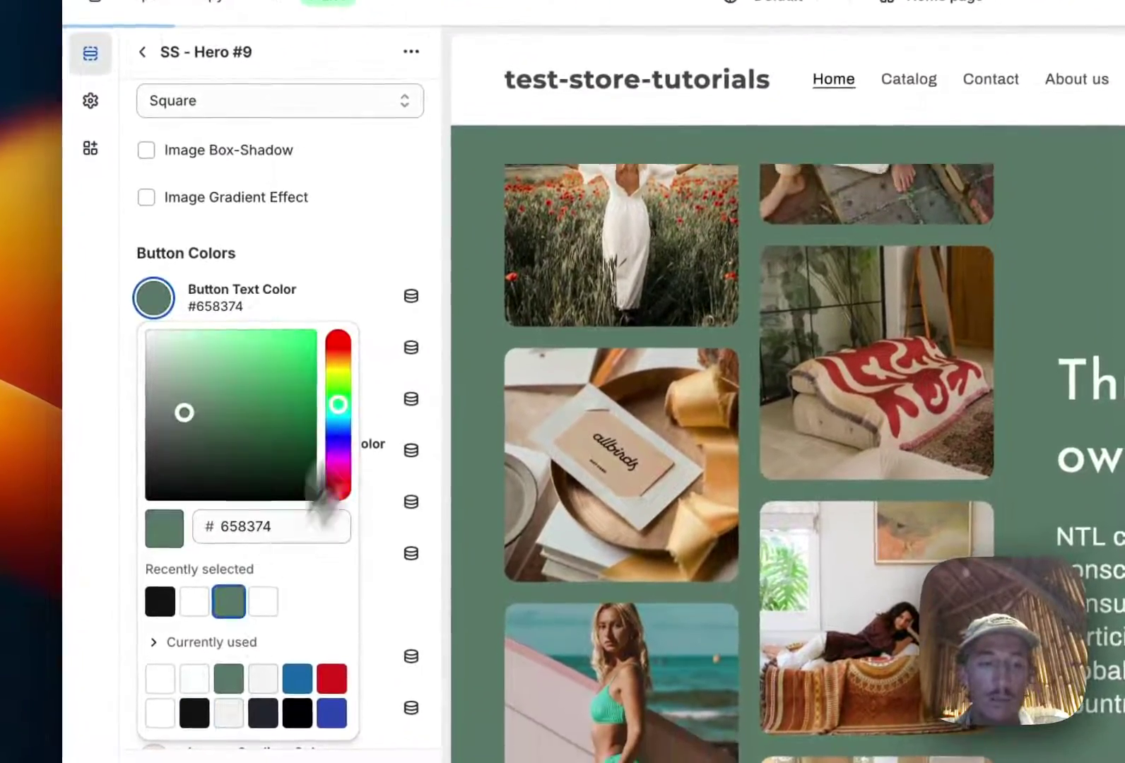
click(427, 231)
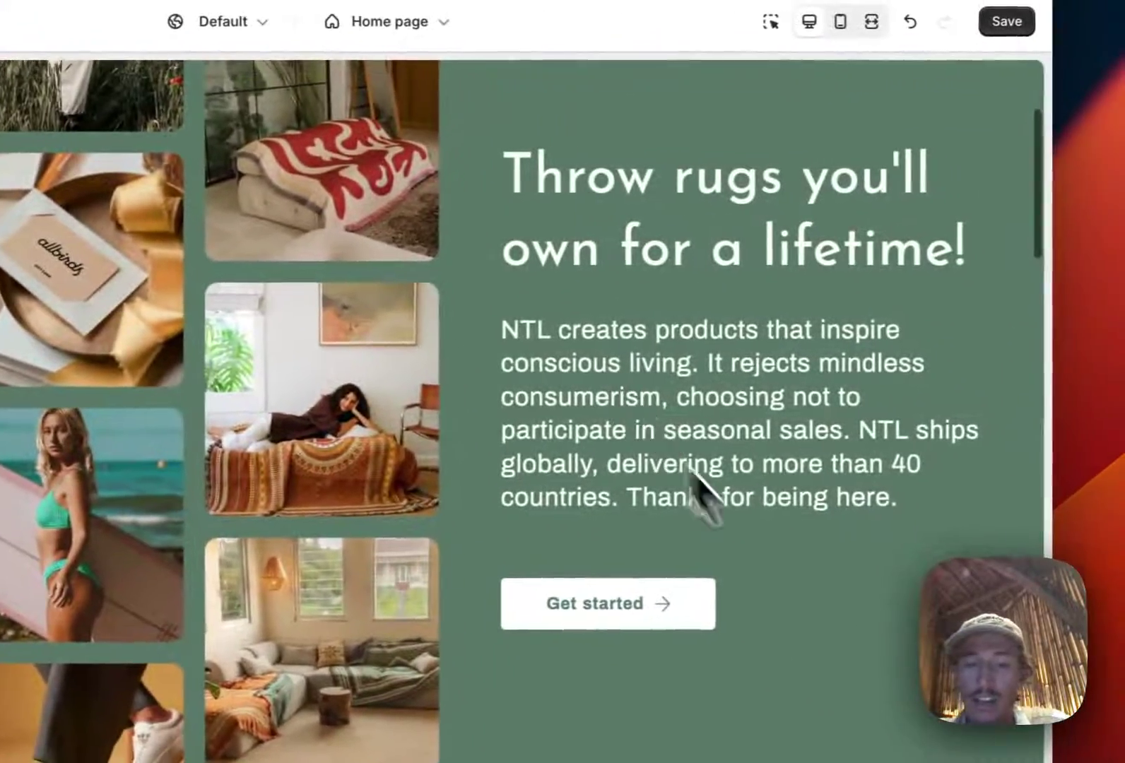
click(1006, 22)
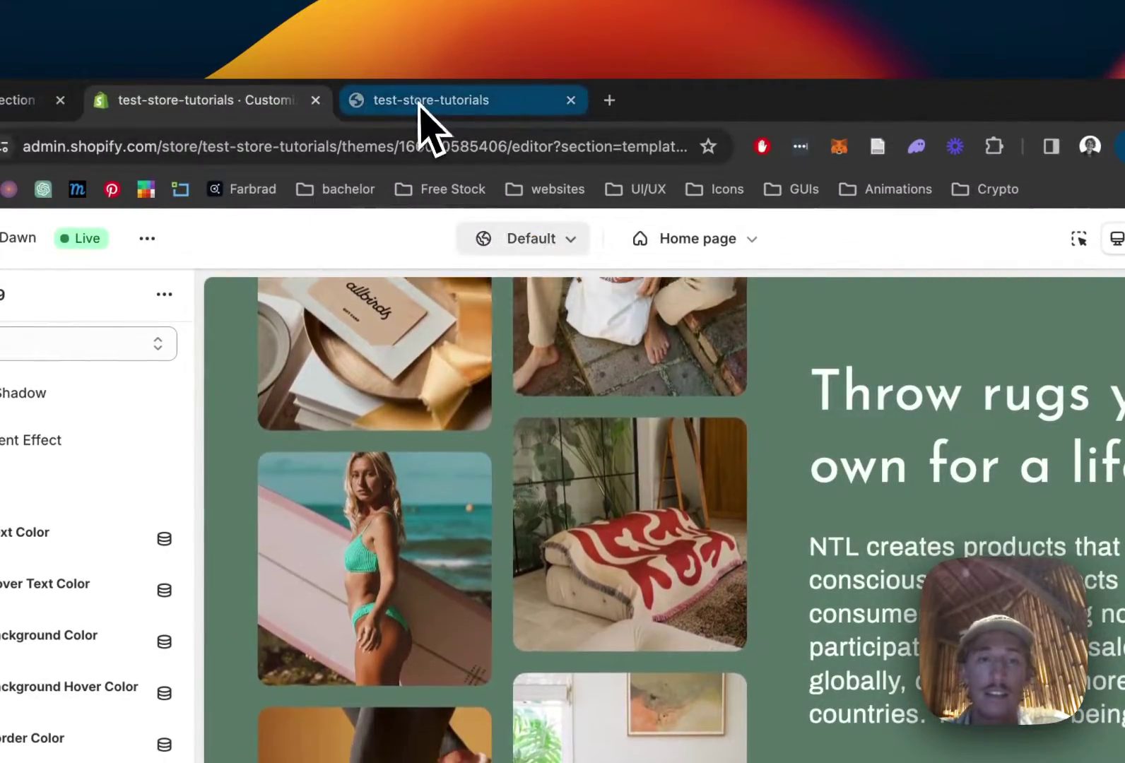
Step: Reload the live storefront and scroll to review the green Hero #9 with its white heading, text and button
click(419, 104)
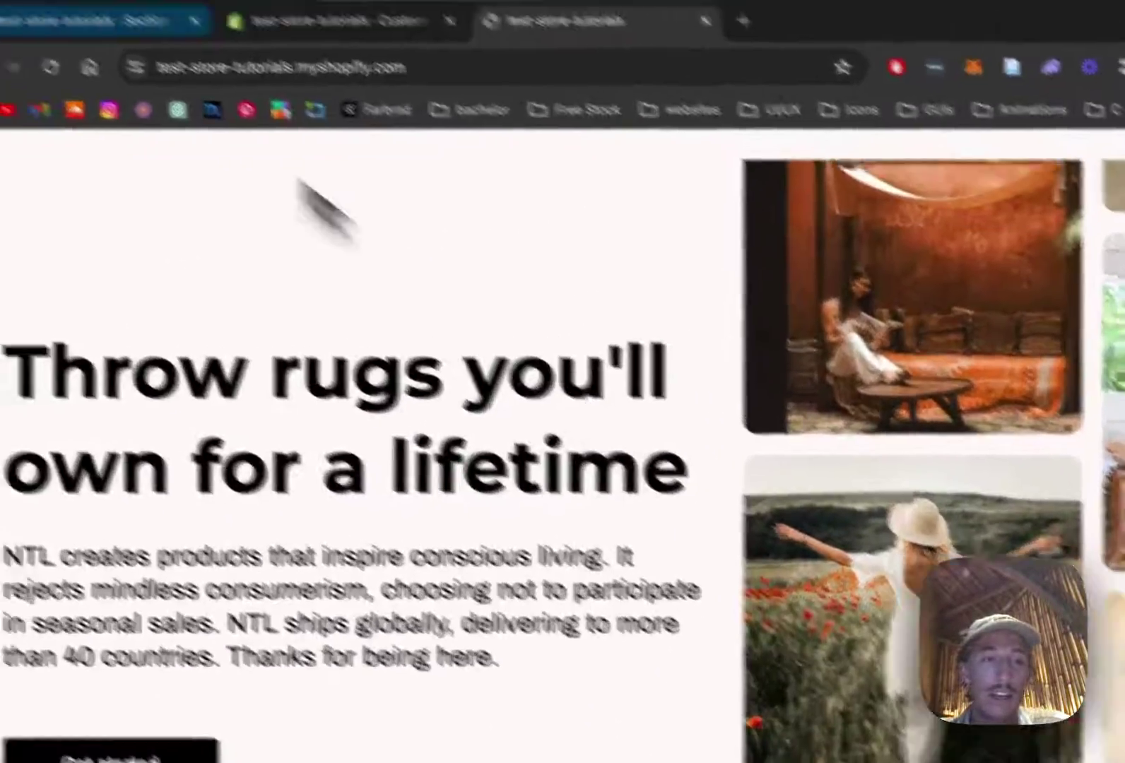
click(59, 71)
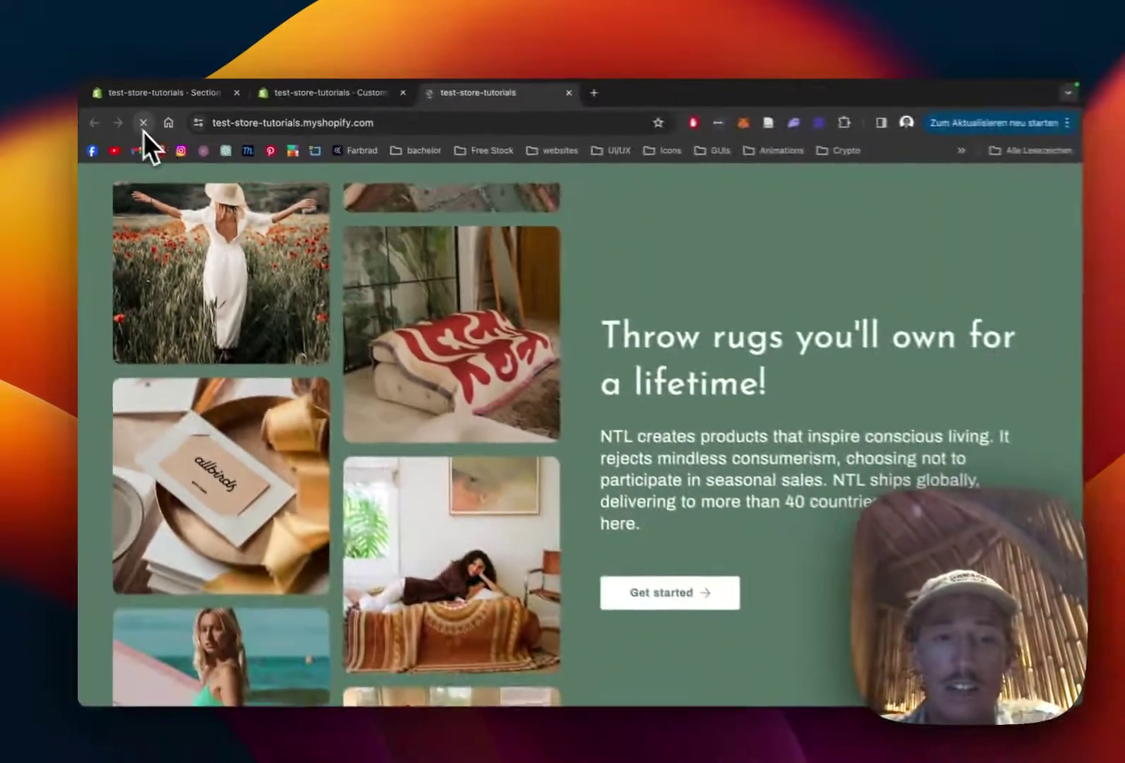
scroll(357, 269, down, 3)
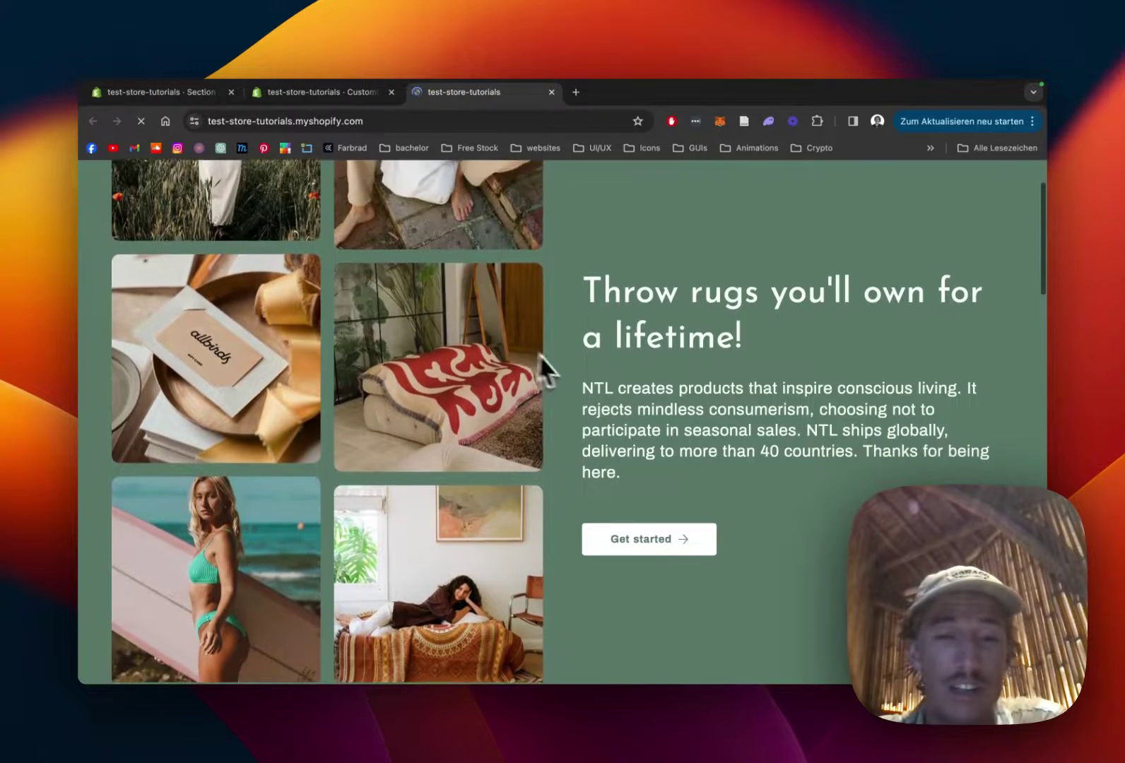
scroll(565, 365, up, 2)
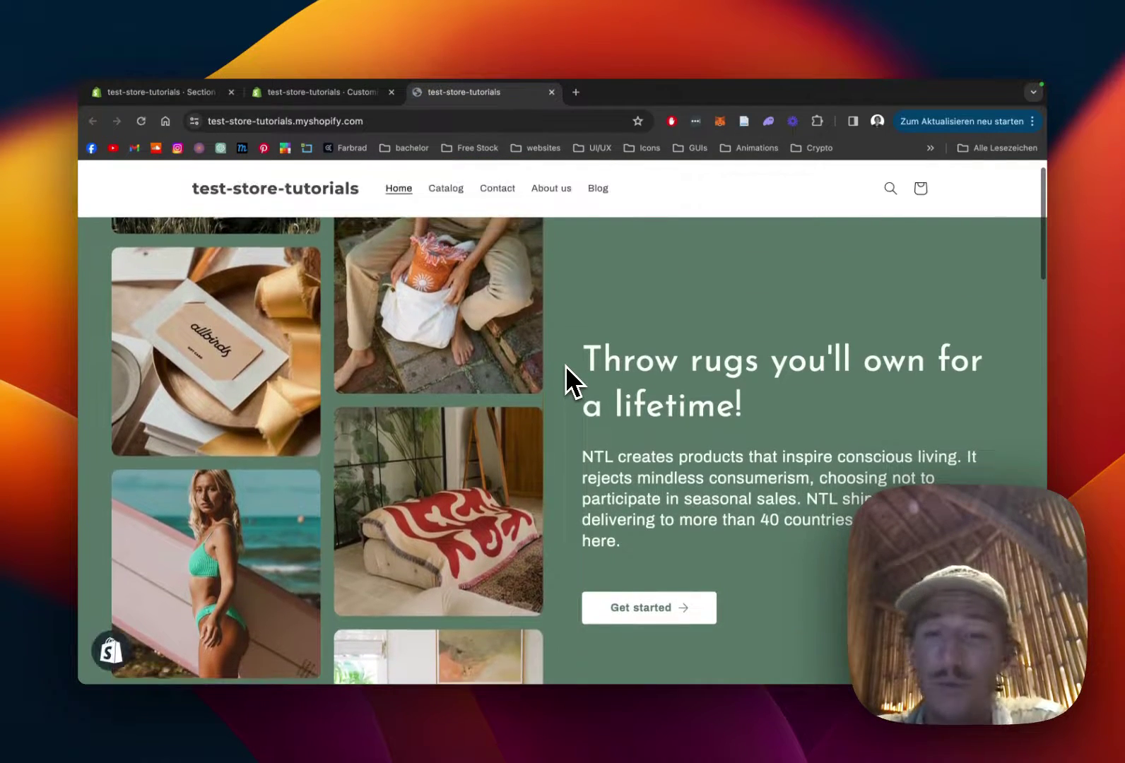
scroll(565, 365, down, 1)
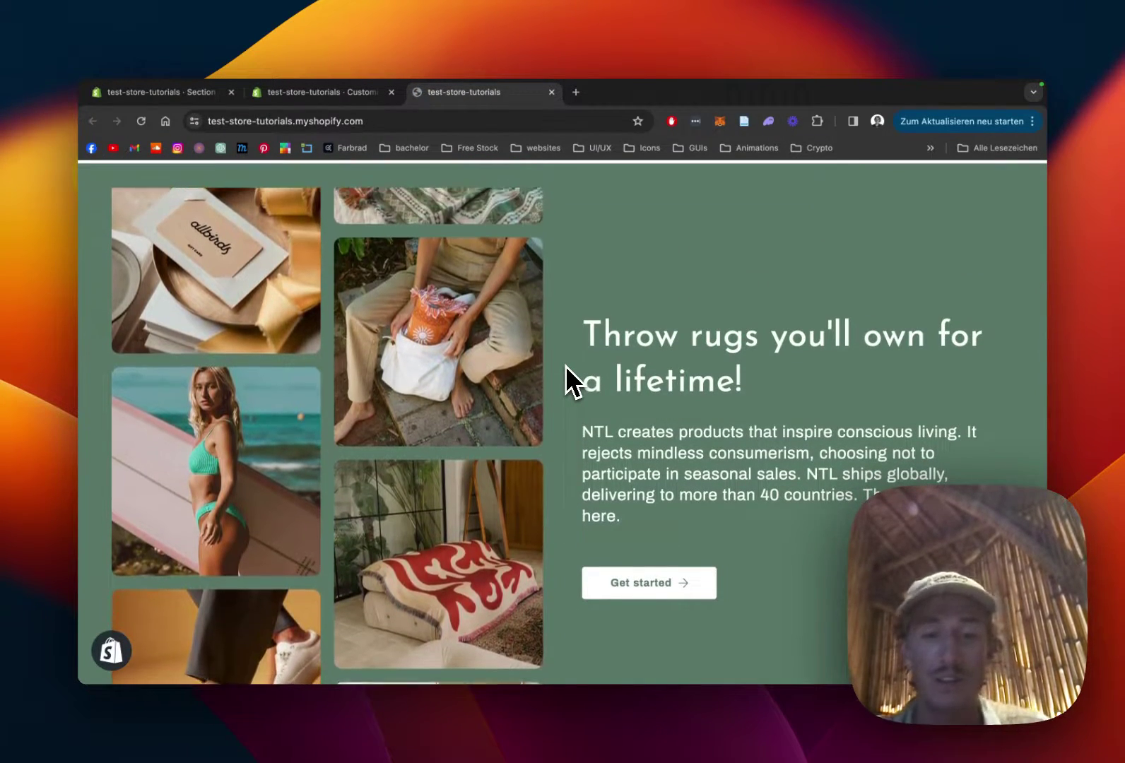
scroll(565, 365, up, 1)
scroll(565, 365, down, 2)
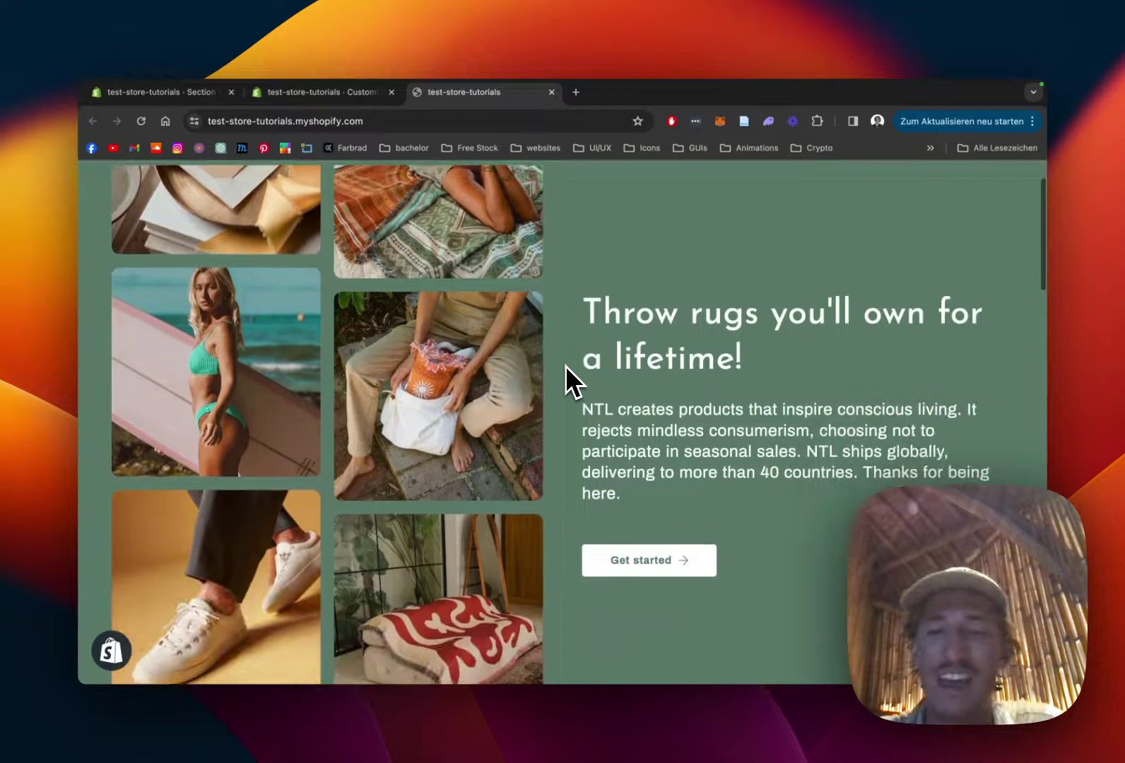